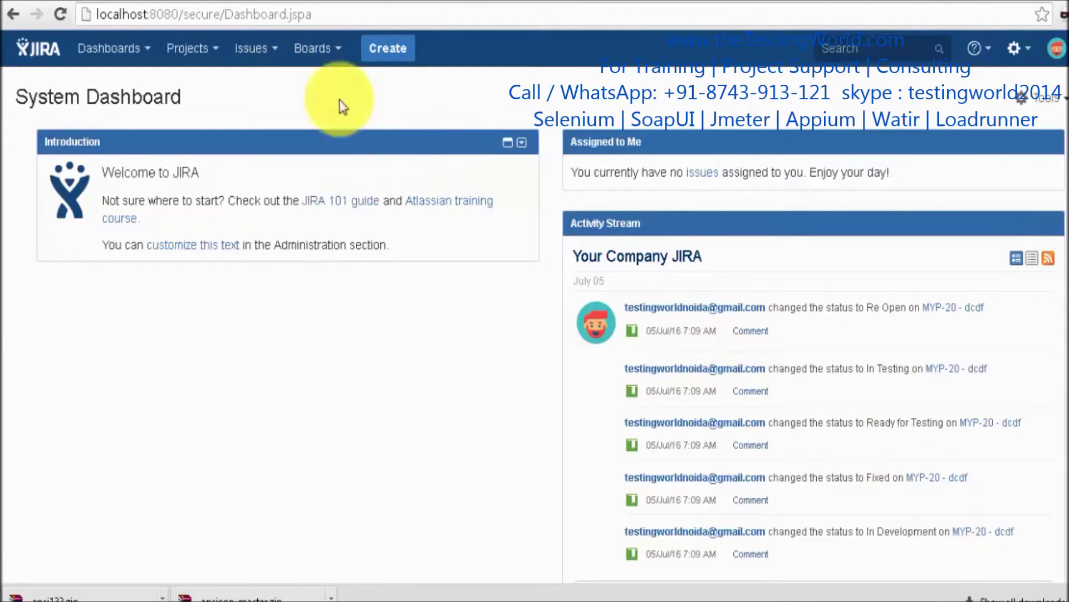
# Step: Open the Issues menu in the dashboard's top navigation bar
pyautogui.click(280, 59)
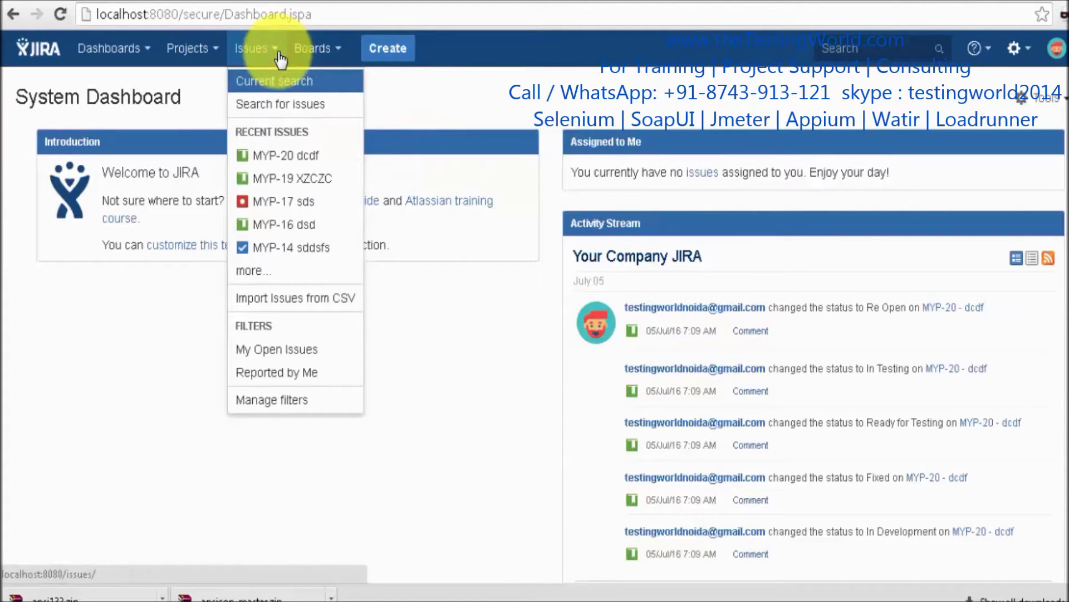
# Step: Start a new issue search and show the Reported by Me filter with 21 issues
pyautogui.click(286, 110)
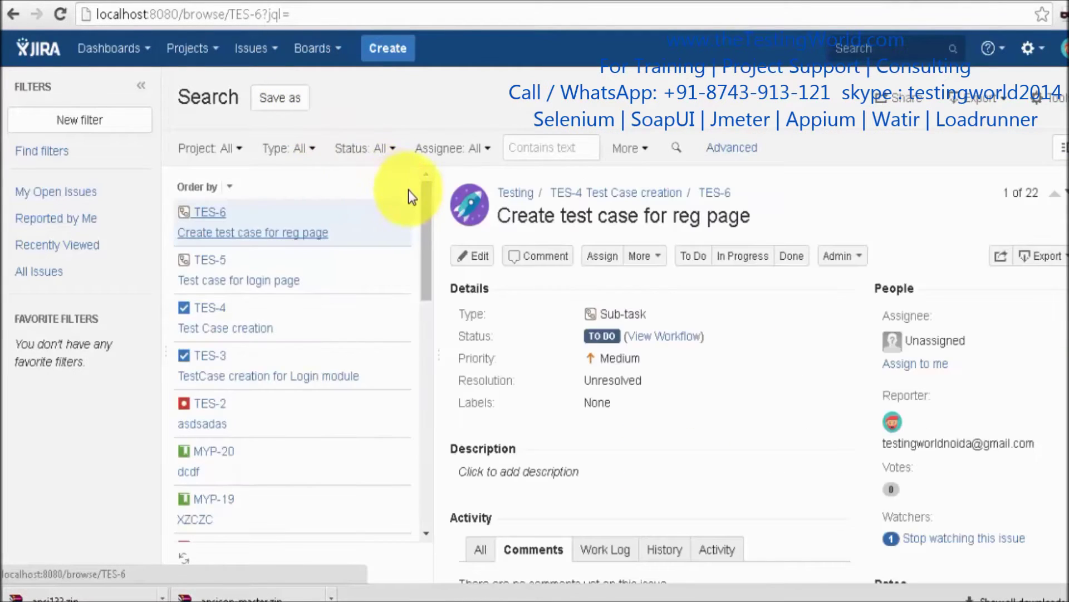
pyautogui.moveTo(423, 207)
pyautogui.mouseDown()
pyautogui.moveTo(439, 398)
pyautogui.moveTo(433, 193)
pyautogui.mouseUp()
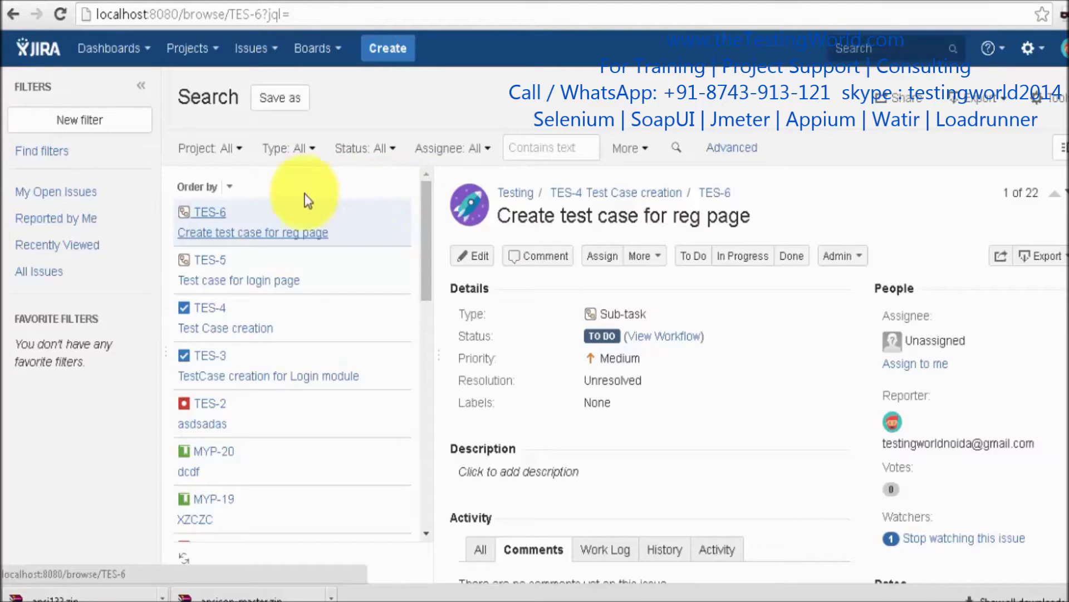
pyautogui.click(66, 219)
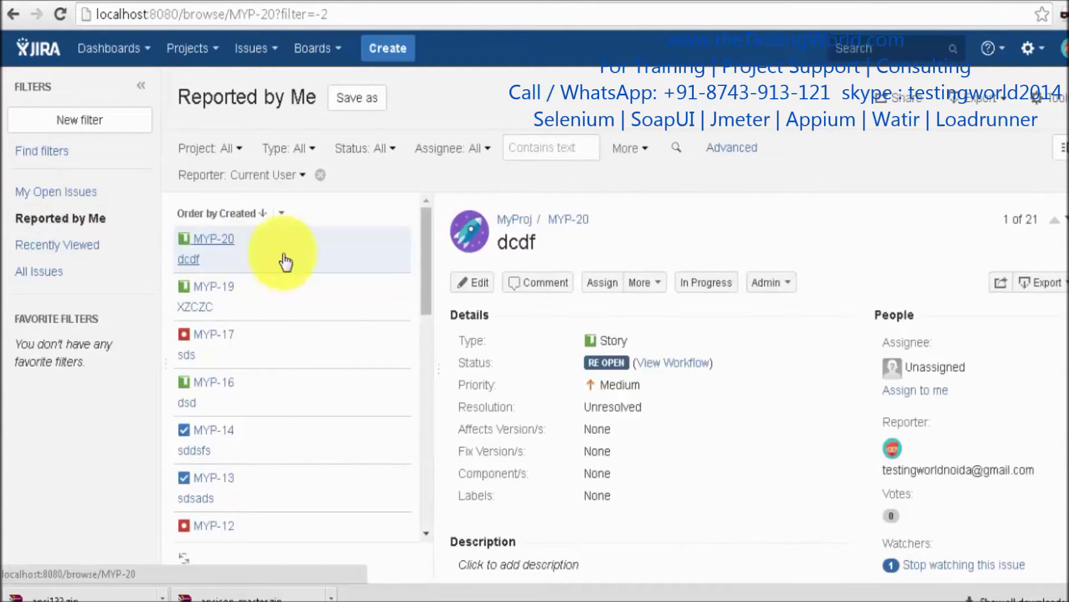
# Step: Open MYP-5 'Shared functionality is not working' and read its description, reproduction steps and comment
pyautogui.moveTo(426, 248); pyautogui.dragTo(433, 399)
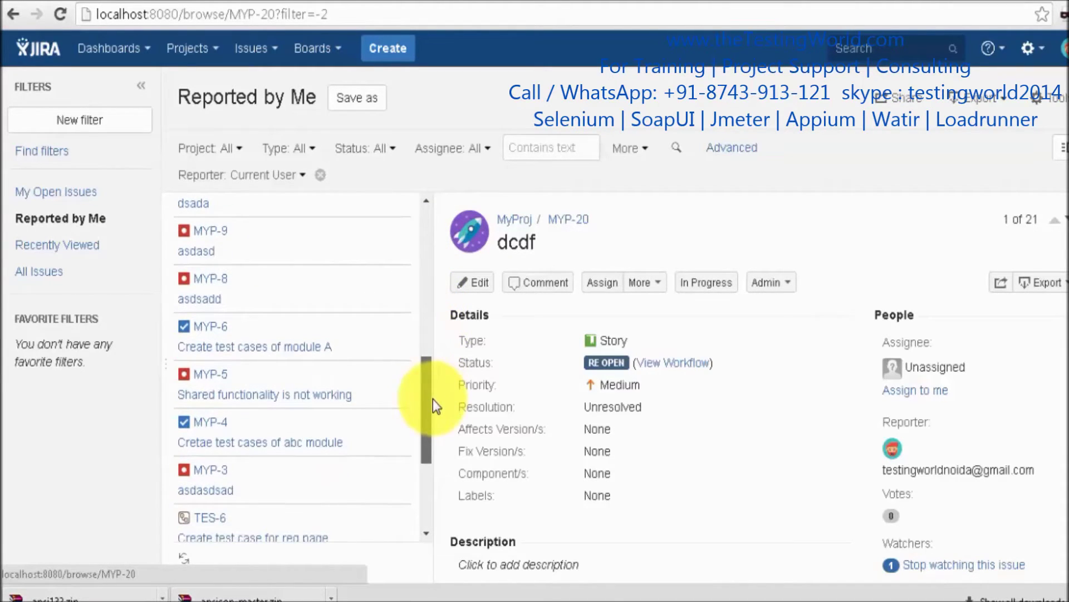
pyautogui.click(369, 390)
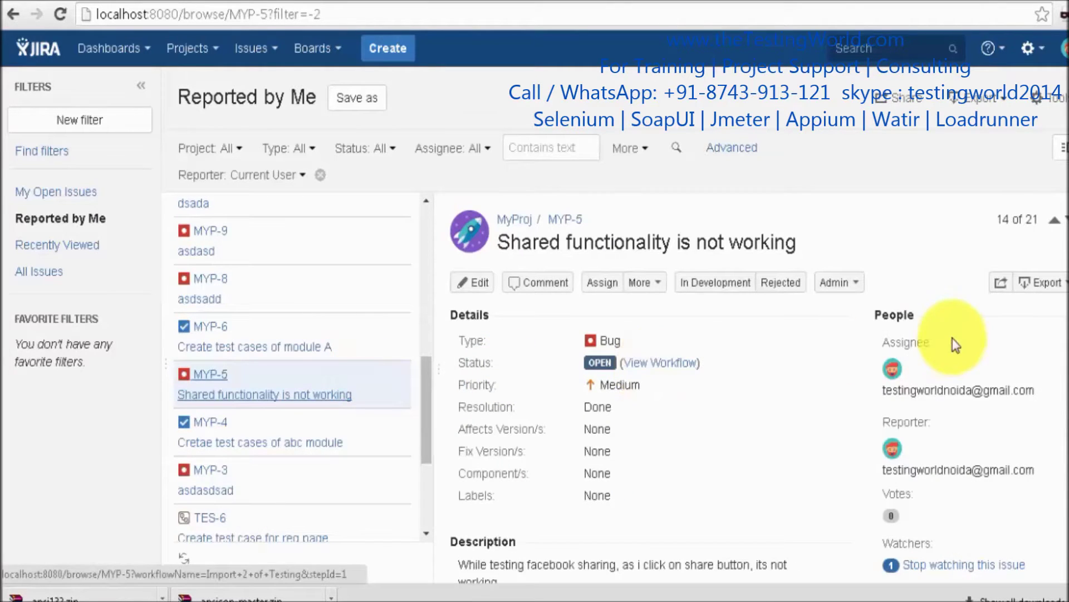
pyautogui.scroll(-2, 757, 389)
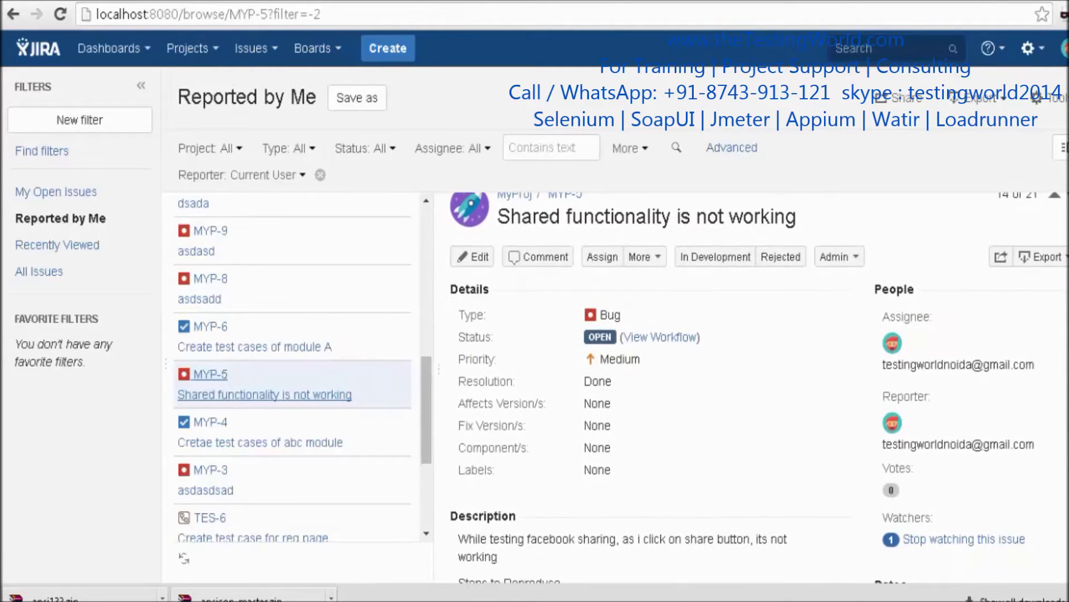
pyautogui.scroll(-5, 757, 390)
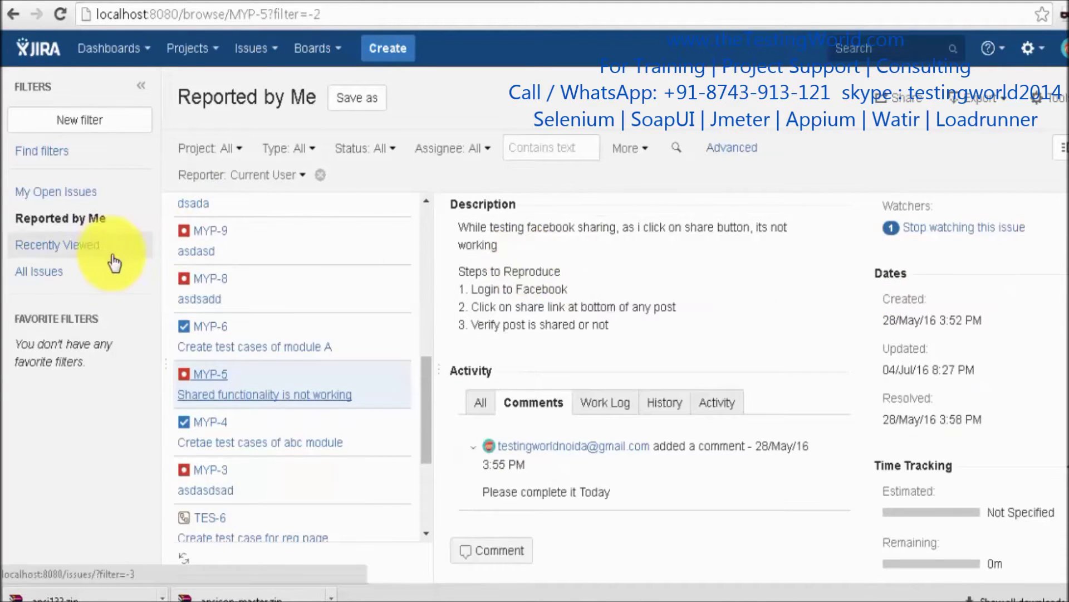
# Step: Browse the Recently Viewed list, then return to Reported by Me with MYP-20 'dcdf' open
pyautogui.click(82, 247)
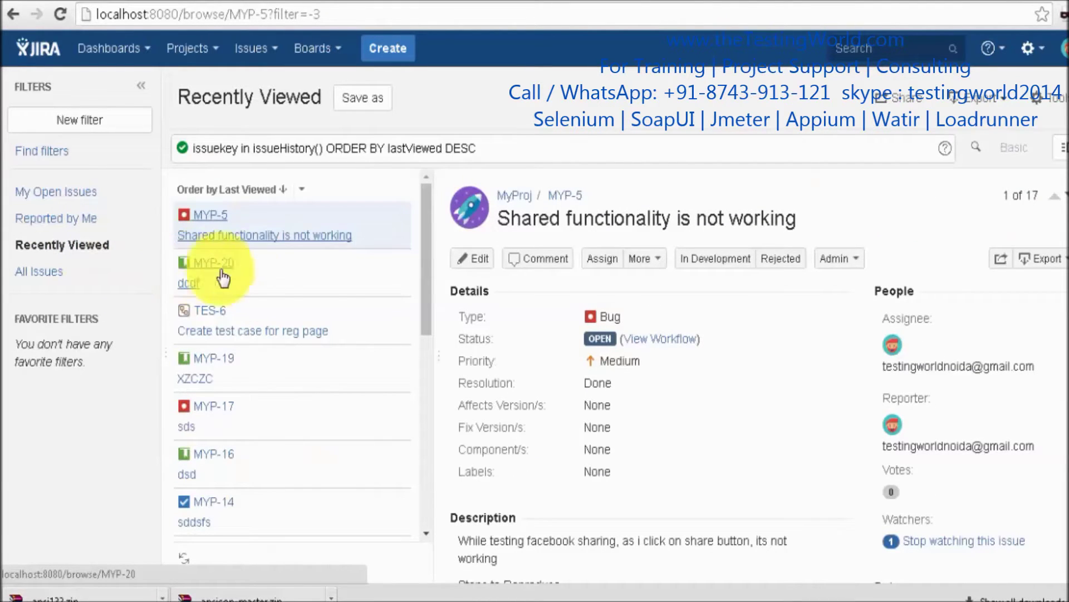
pyautogui.moveTo(430, 263); pyautogui.dragTo(453, 479)
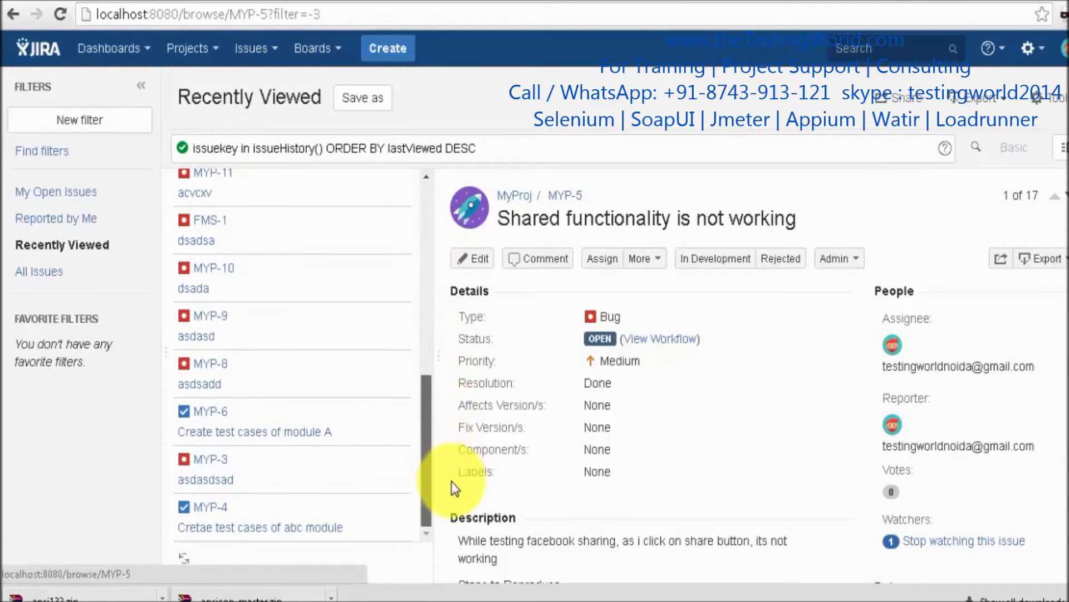
pyautogui.click(332, 430)
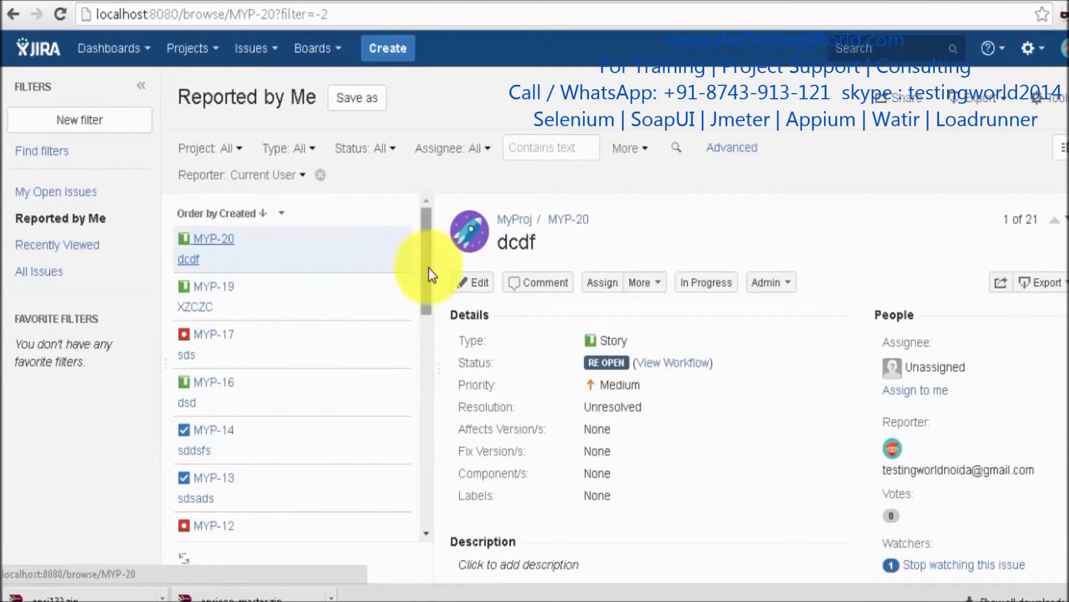
# Step: Drop the Reporter: Current User condition so 22 issues show, and check the Project and Assignee choices
pyautogui.click(321, 175)
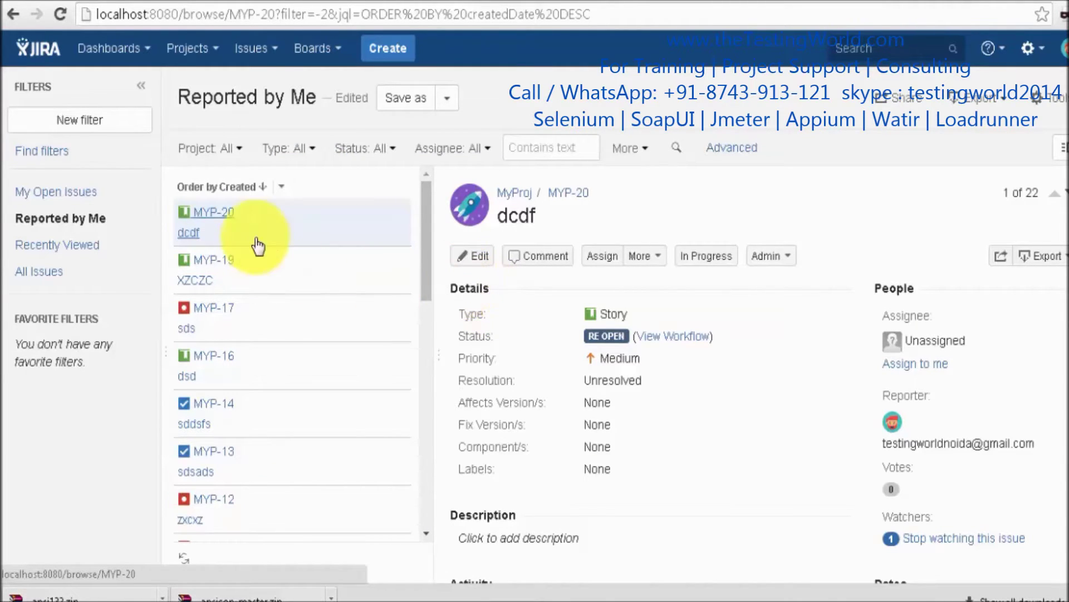
pyautogui.click(238, 158)
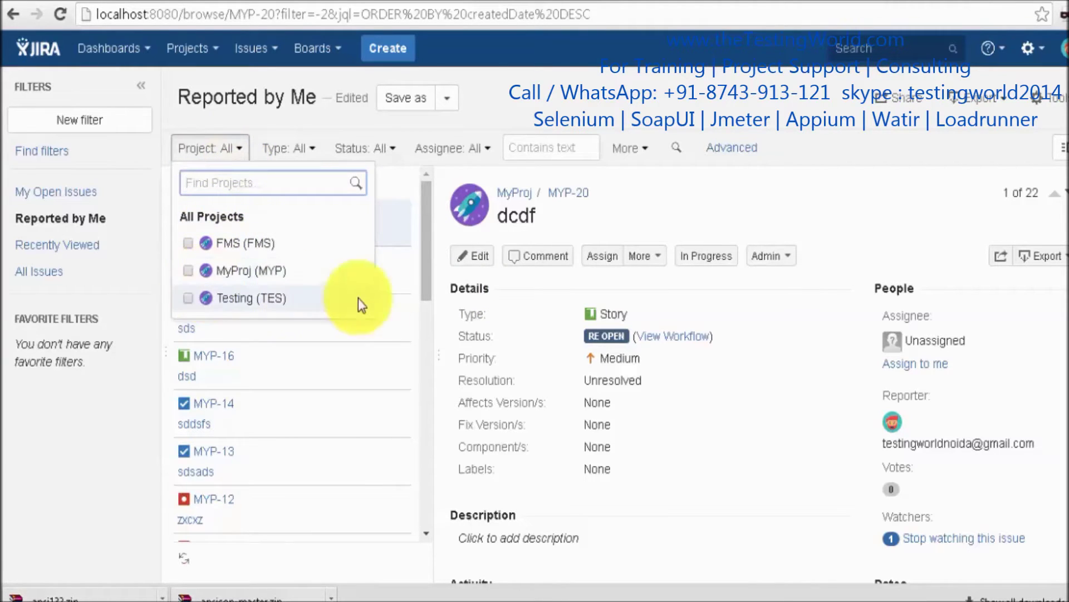
pyautogui.moveTo(423, 253); pyautogui.dragTo(420, 231)
pyautogui.click(426, 158)
pyautogui.click(553, 69)
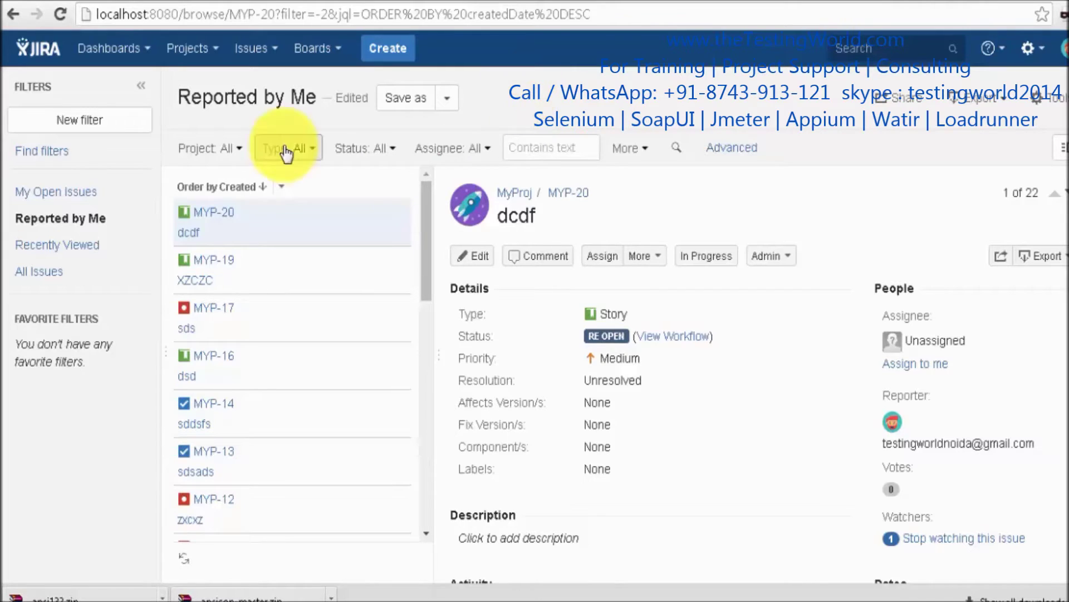
pyautogui.click(240, 149)
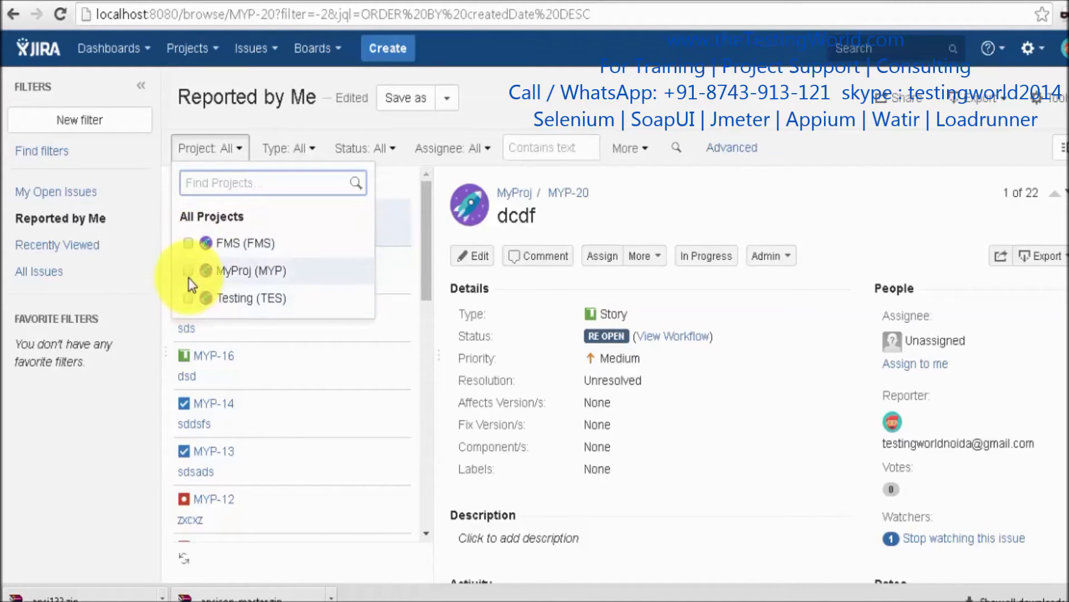
# Step: Tick MyProj (MYP) in the Project filter, cutting the results to 16 issues
pyautogui.click(188, 274)
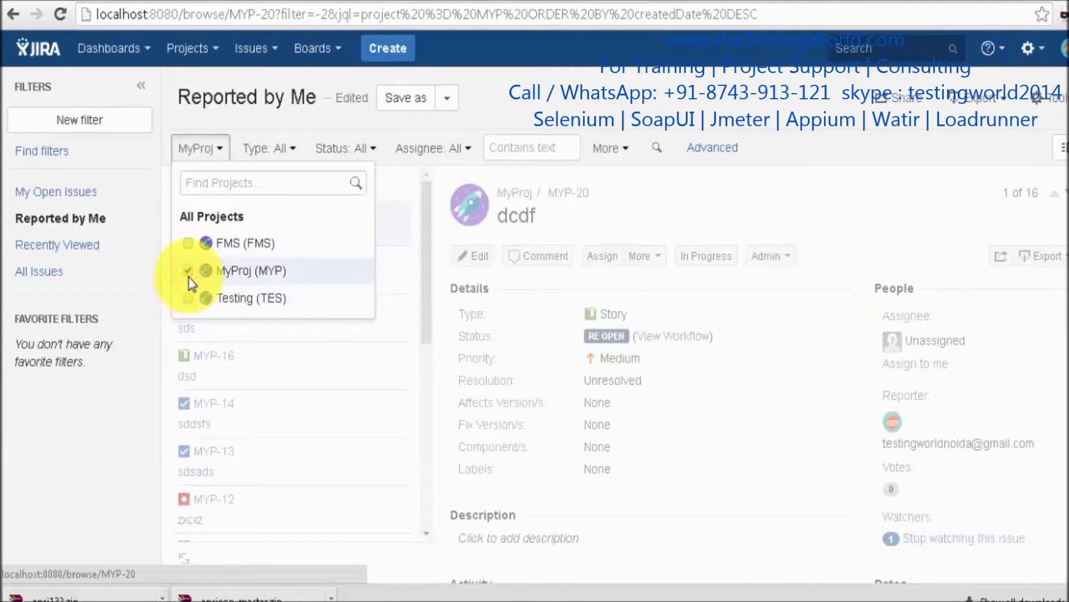
pyautogui.click(402, 173)
pyautogui.moveTo(428, 195); pyautogui.dragTo(567, 178)
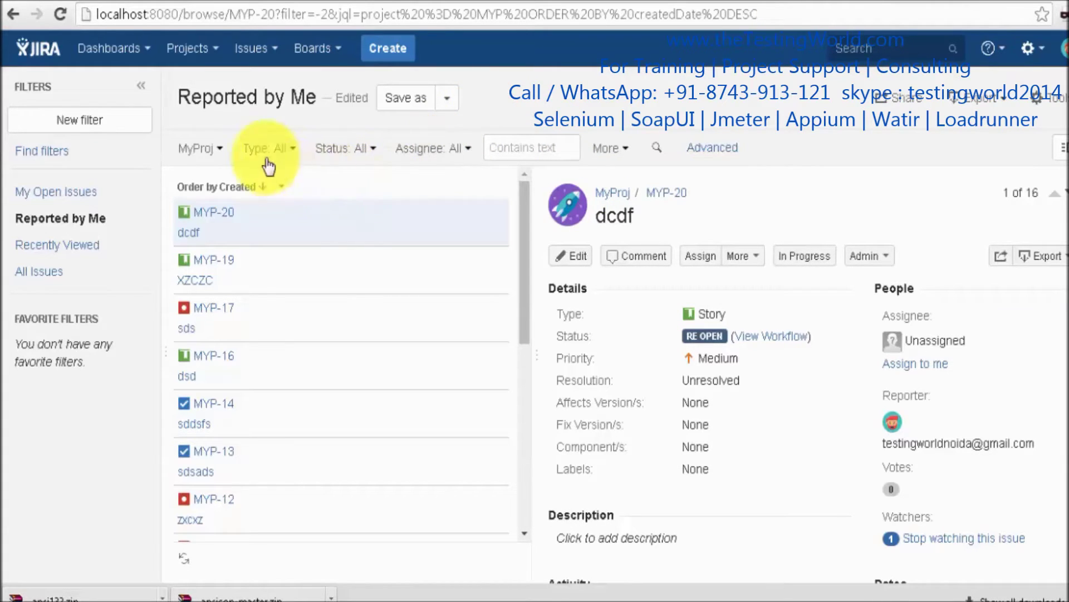
# Step: Set the issue Type filter to Bug, leaving 8 MyProj issues with MYP-17 first
pyautogui.click(295, 154)
pyautogui.moveTo(433, 243); pyautogui.dragTo(433, 291)
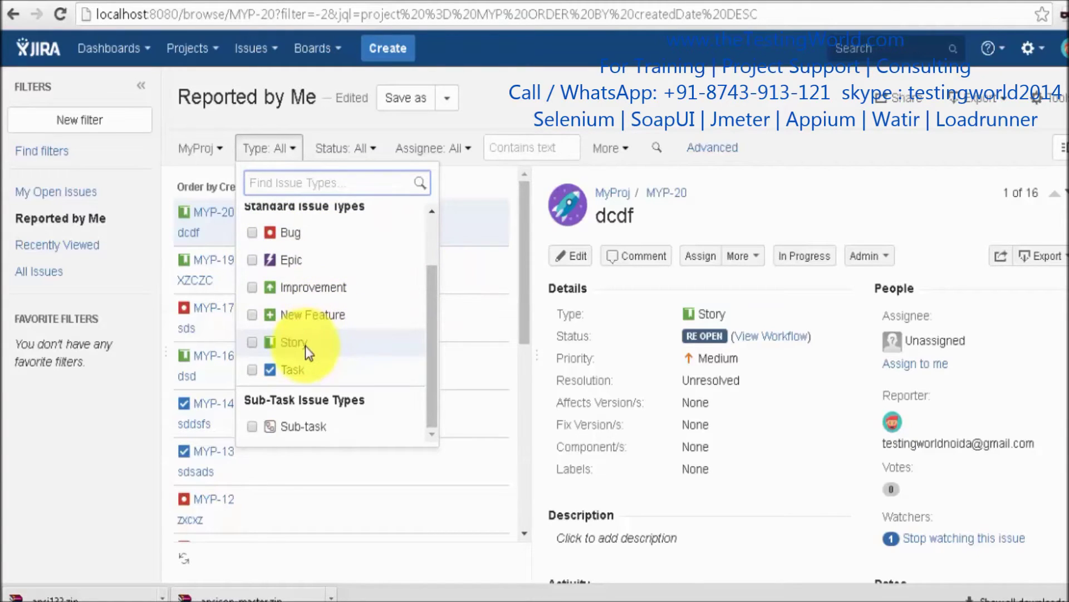
pyautogui.moveTo(519, 217)
pyautogui.mouseDown()
pyautogui.moveTo(525, 242)
pyautogui.moveTo(492, 185)
pyautogui.moveTo(522, 213)
pyautogui.mouseUp()
pyautogui.click(287, 152)
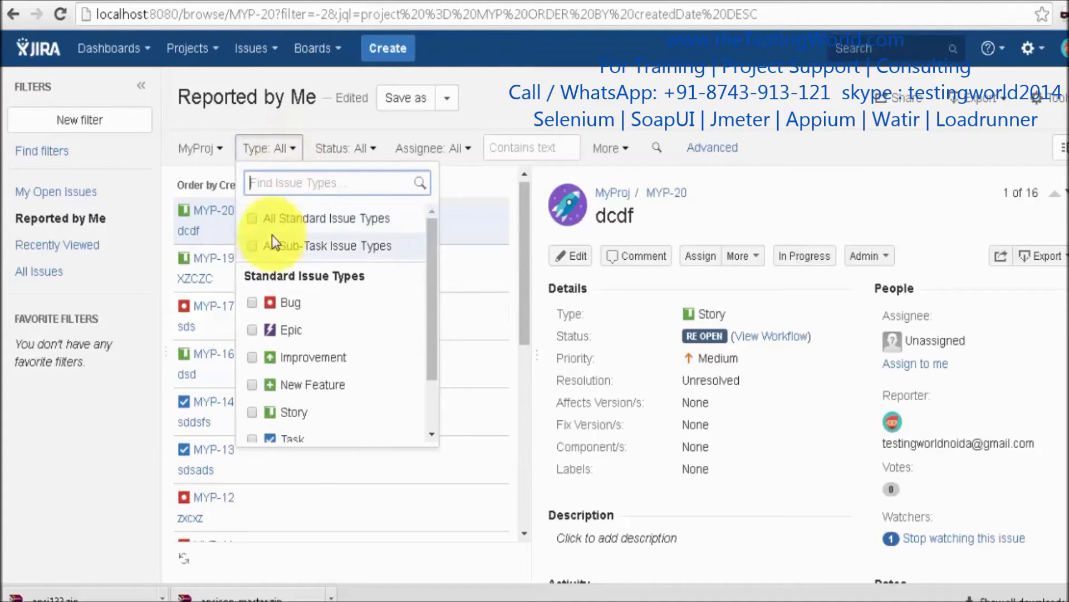
pyautogui.click(252, 303)
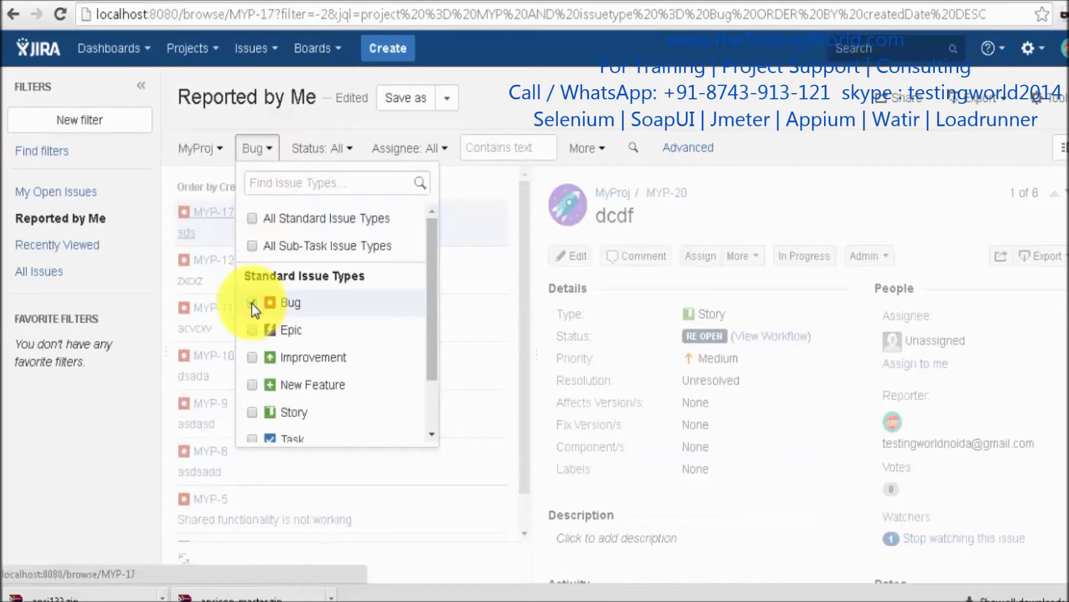
pyautogui.click(527, 277)
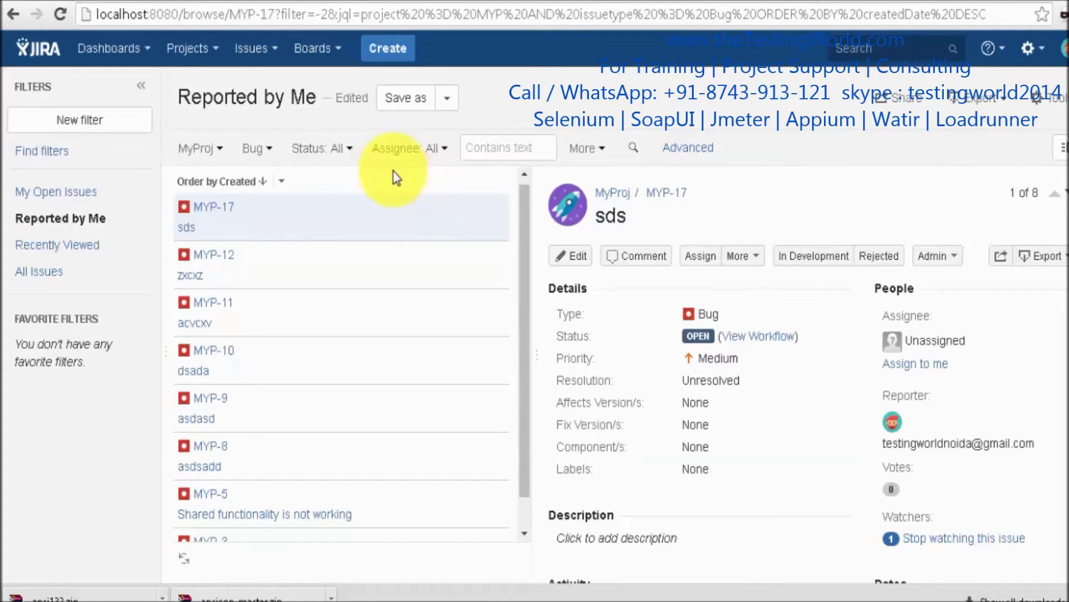
# Step: Set the Status filter to OPEN after trying and removing CLOSED
pyautogui.click(353, 149)
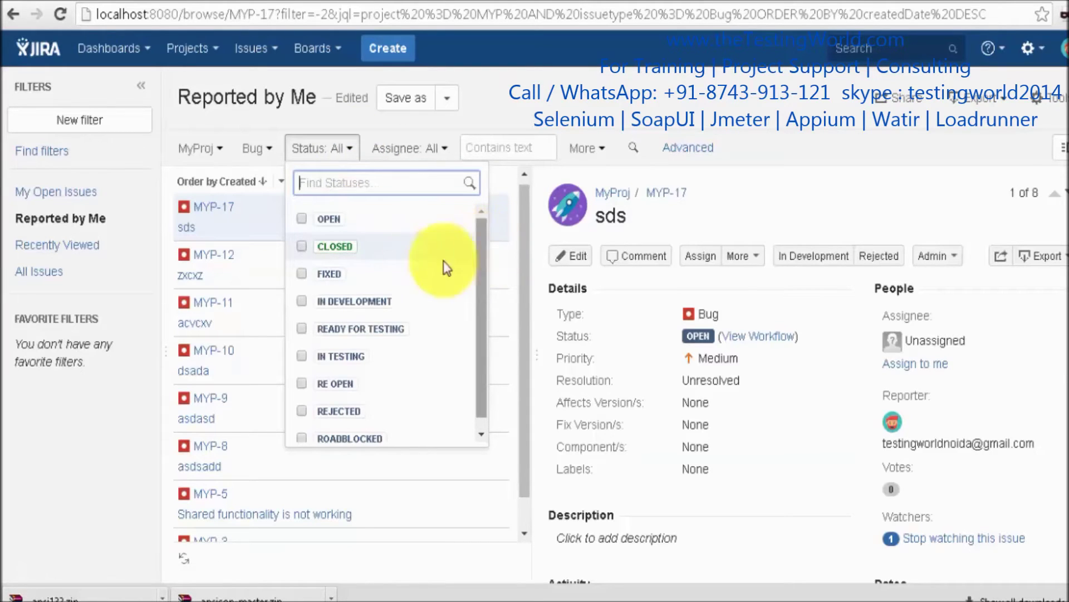
pyautogui.click(303, 246)
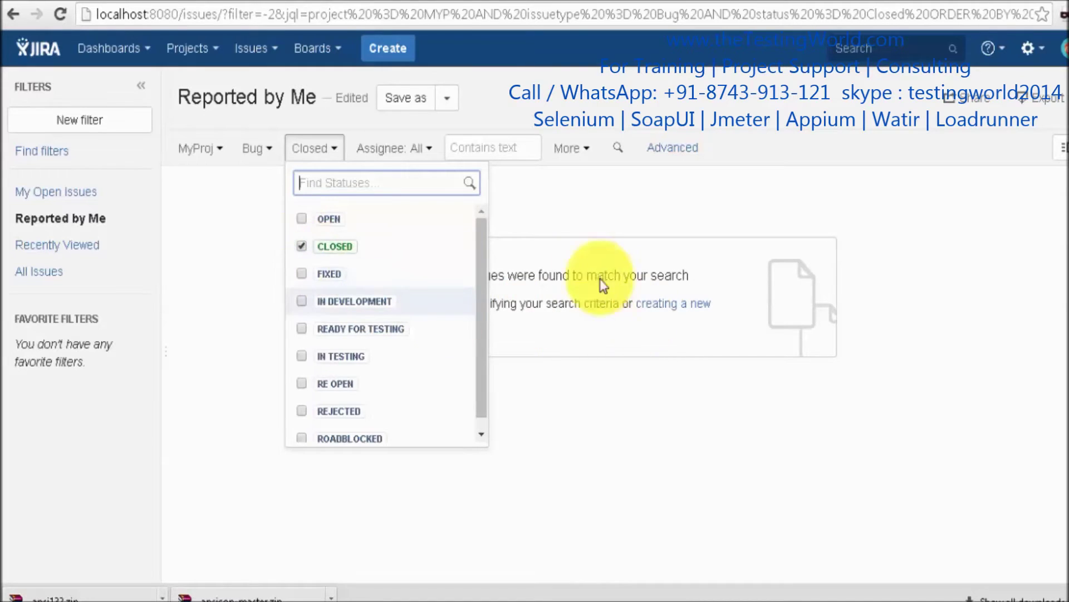
pyautogui.click(305, 248)
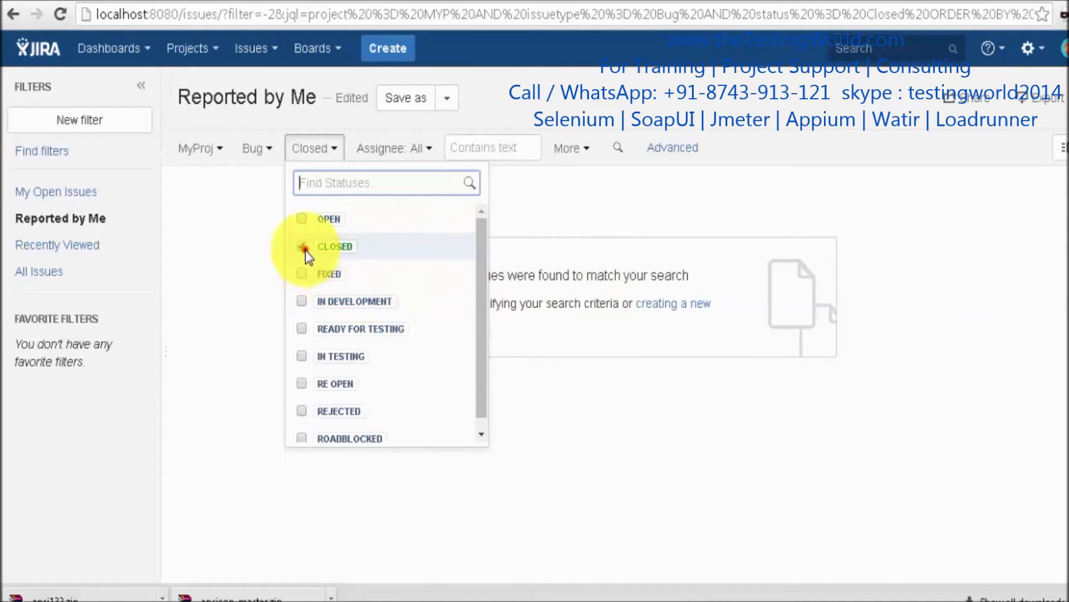
pyautogui.click(301, 218)
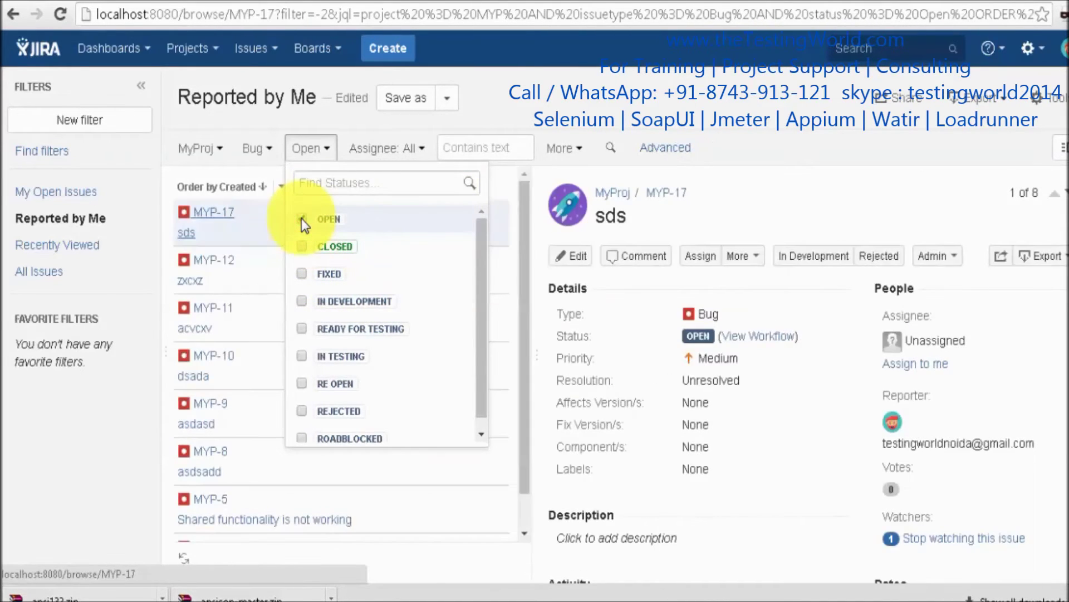
pyautogui.click(526, 265)
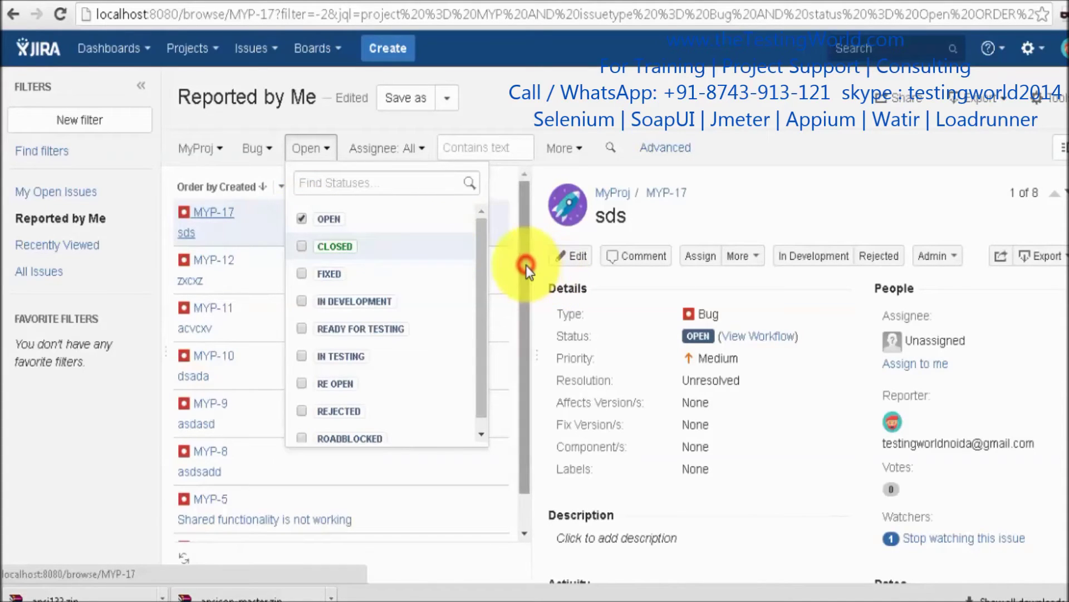
pyautogui.click(506, 187)
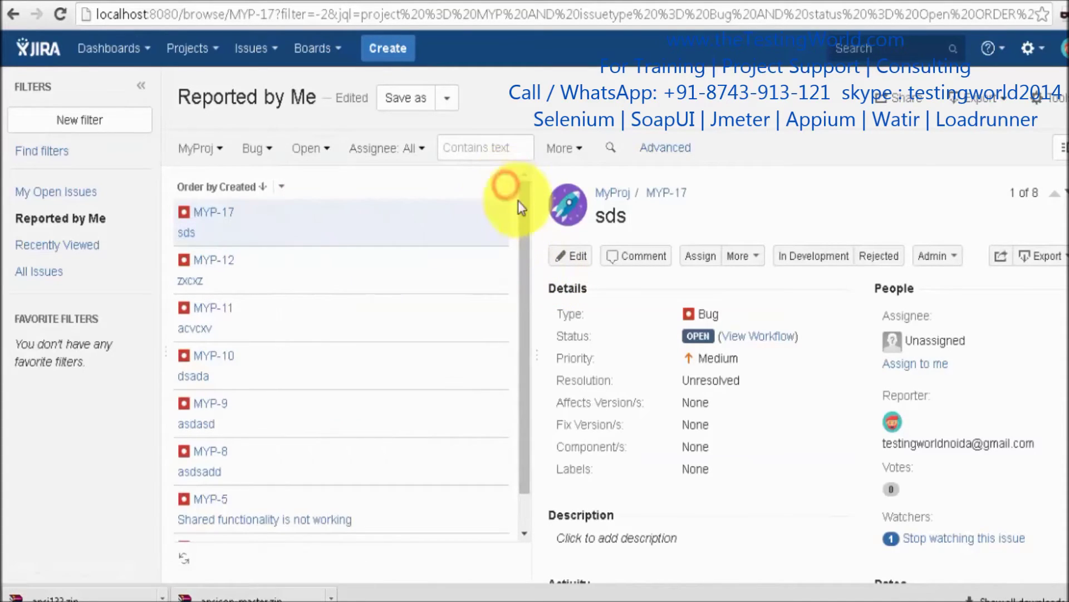
pyautogui.moveTo(523, 209)
pyautogui.mouseDown()
pyautogui.moveTo(526, 304)
pyautogui.moveTo(527, 189)
pyautogui.mouseUp()
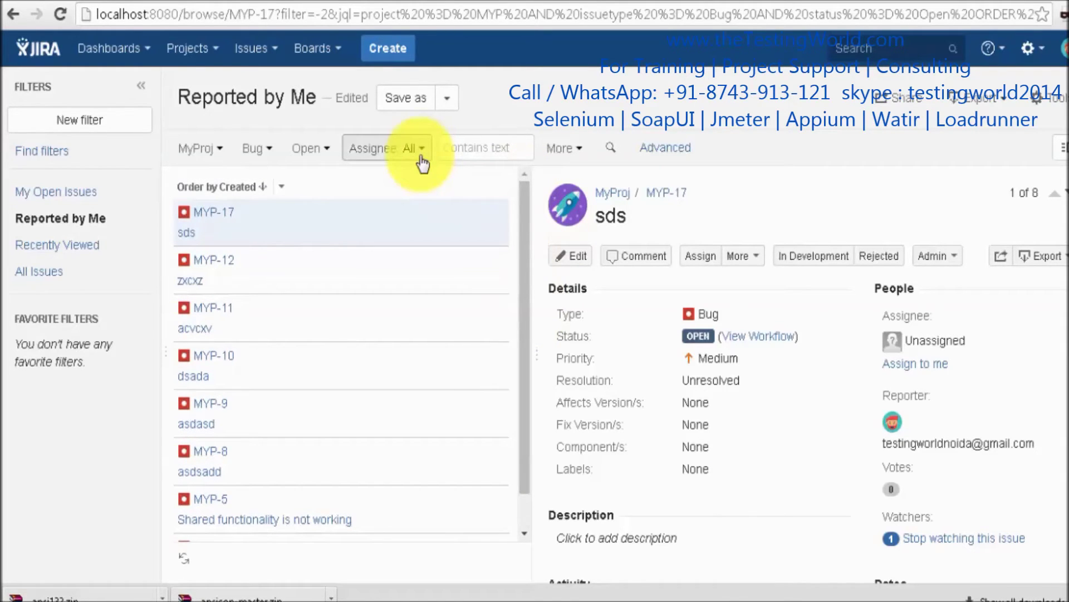
# Step: Search assignees for 'tes' and tick both matching users, leaving only MYP-5 listed
pyautogui.click(422, 161)
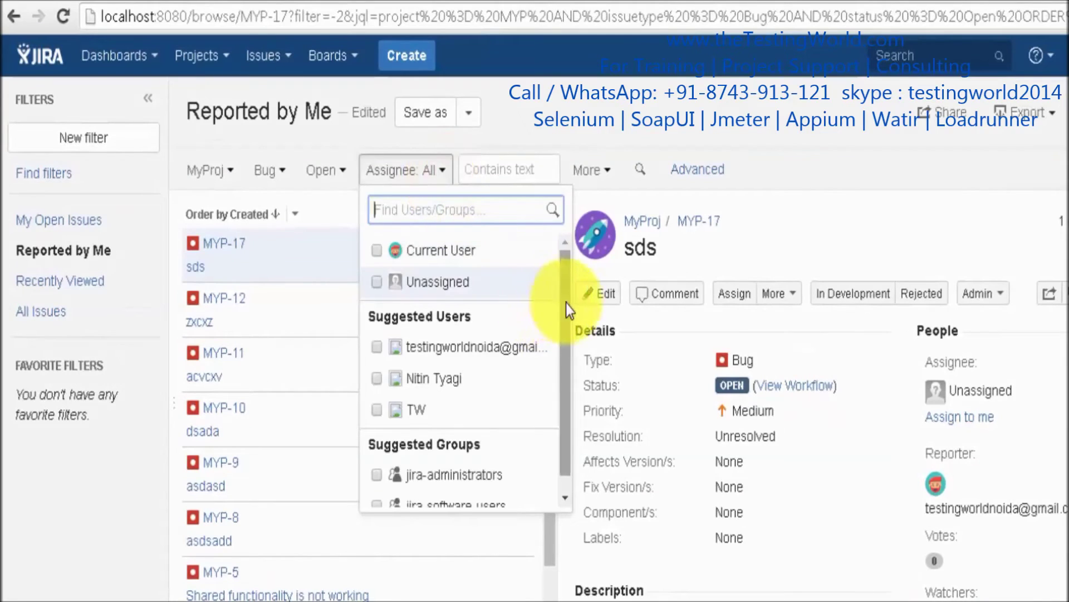
pyautogui.moveTo(560, 303); pyautogui.dragTo(570, 348)
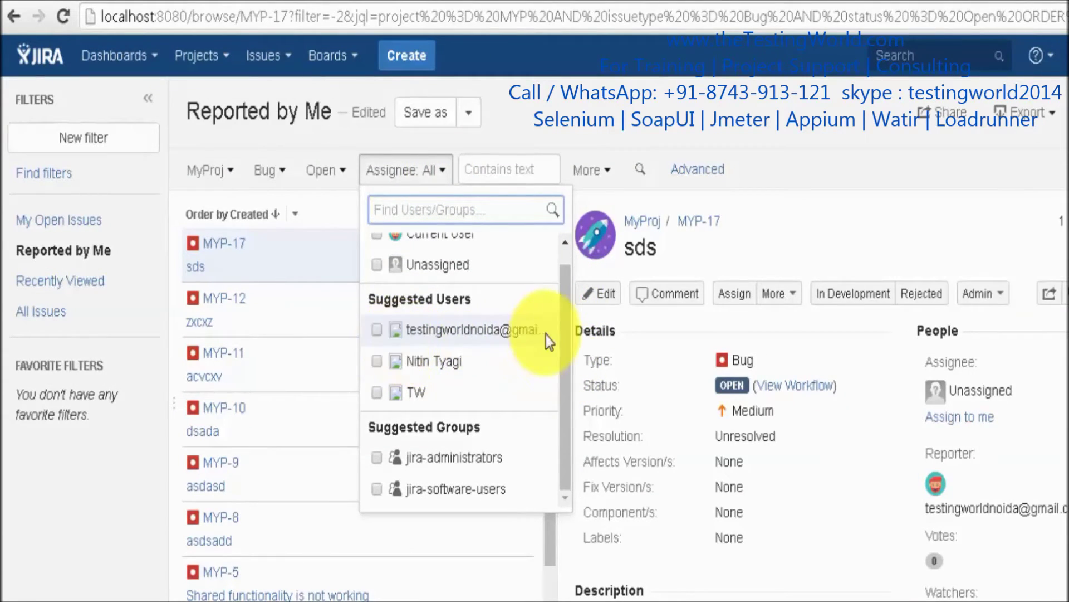
pyautogui.moveTo(567, 334); pyautogui.dragTo(567, 290)
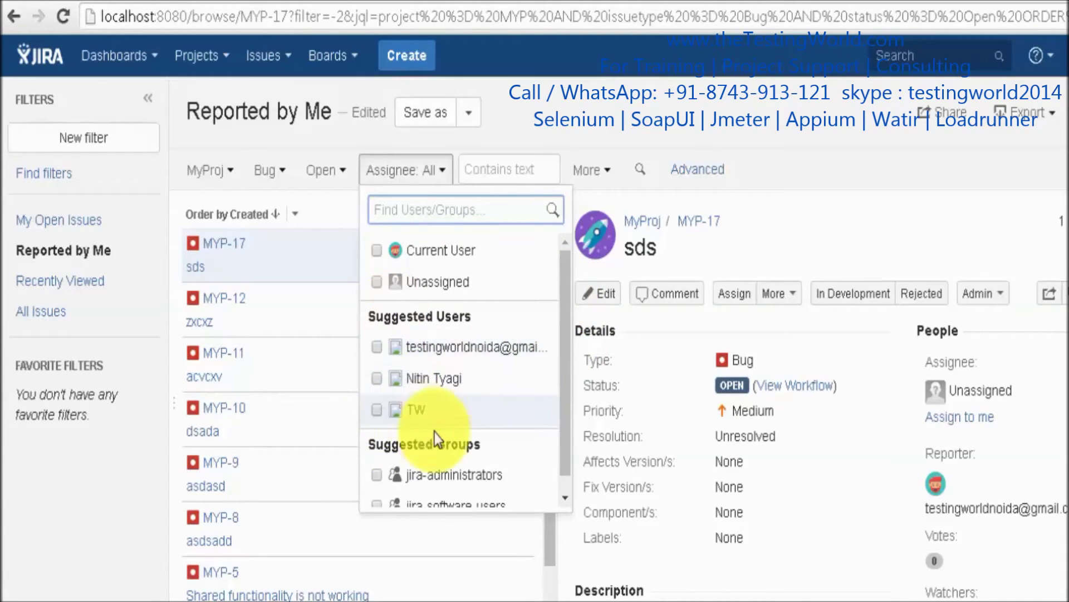
pyautogui.click(452, 206)
pyautogui.write('tes')
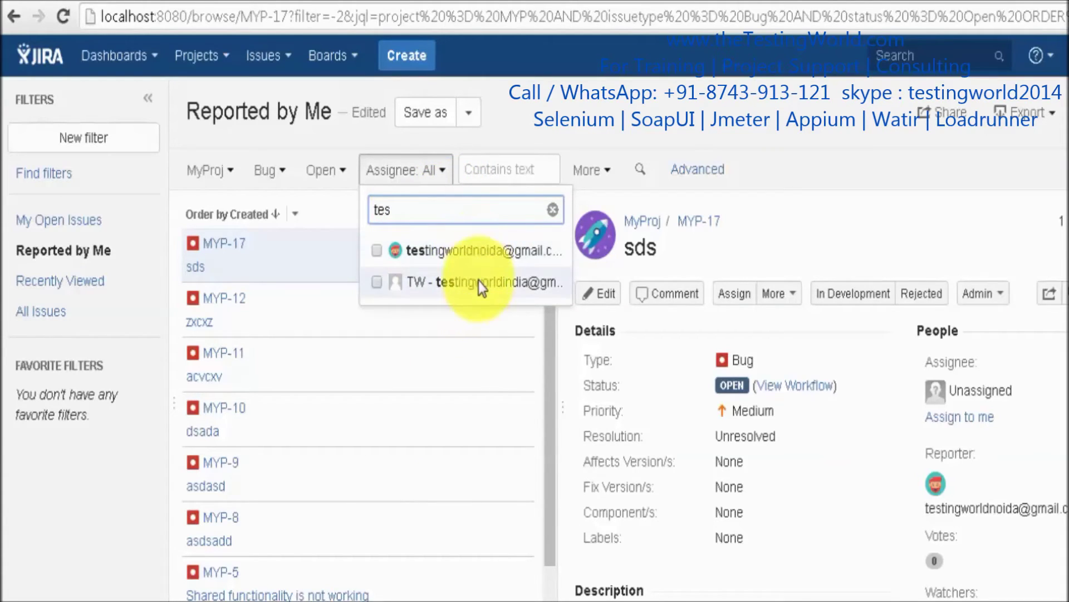
pyautogui.click(377, 283)
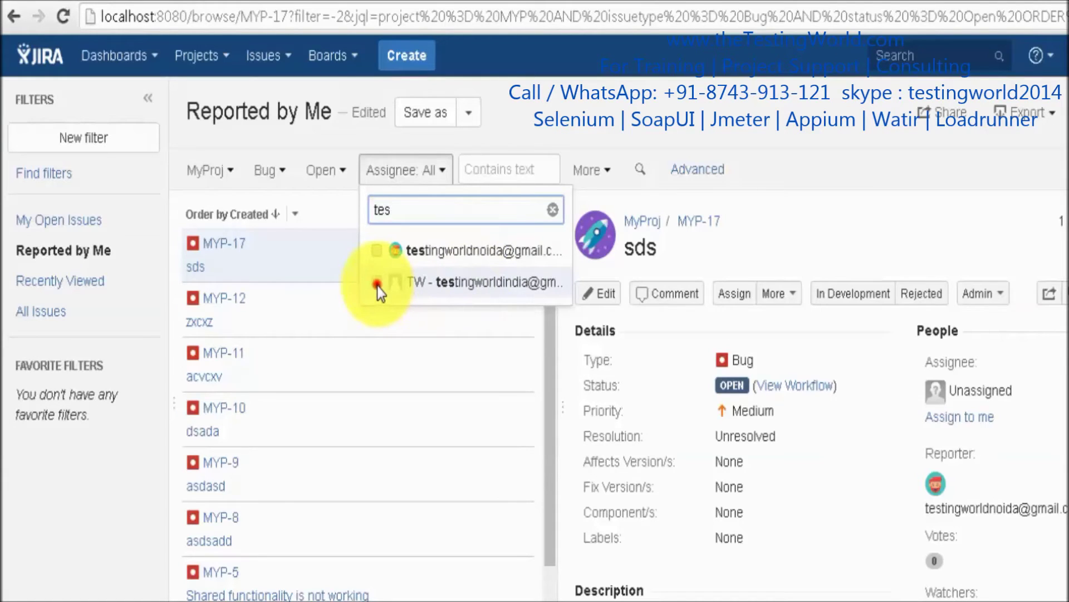
pyautogui.click(376, 251)
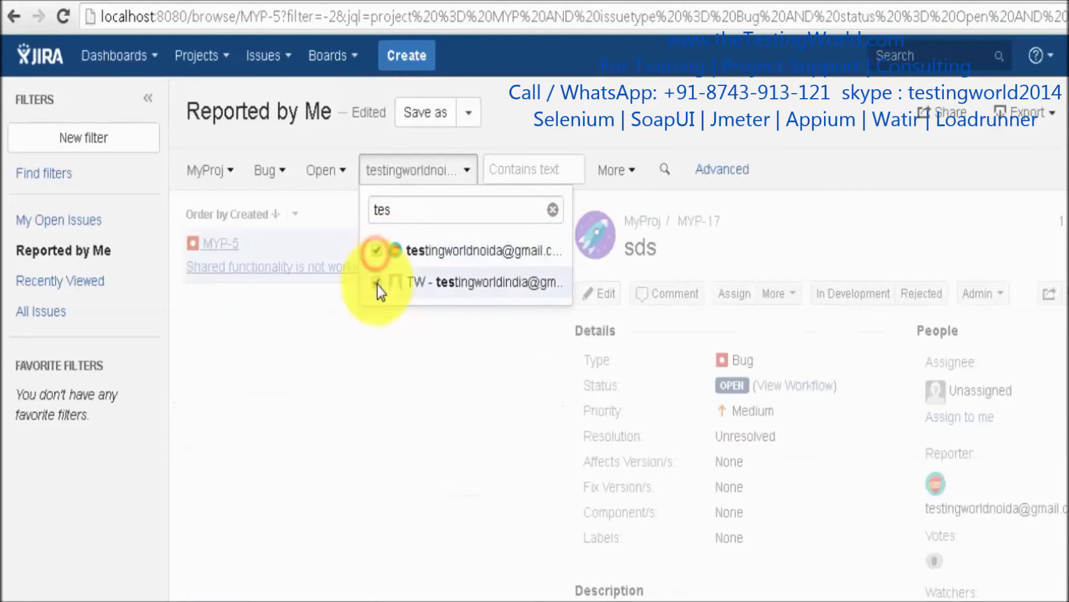
pyautogui.click(376, 282)
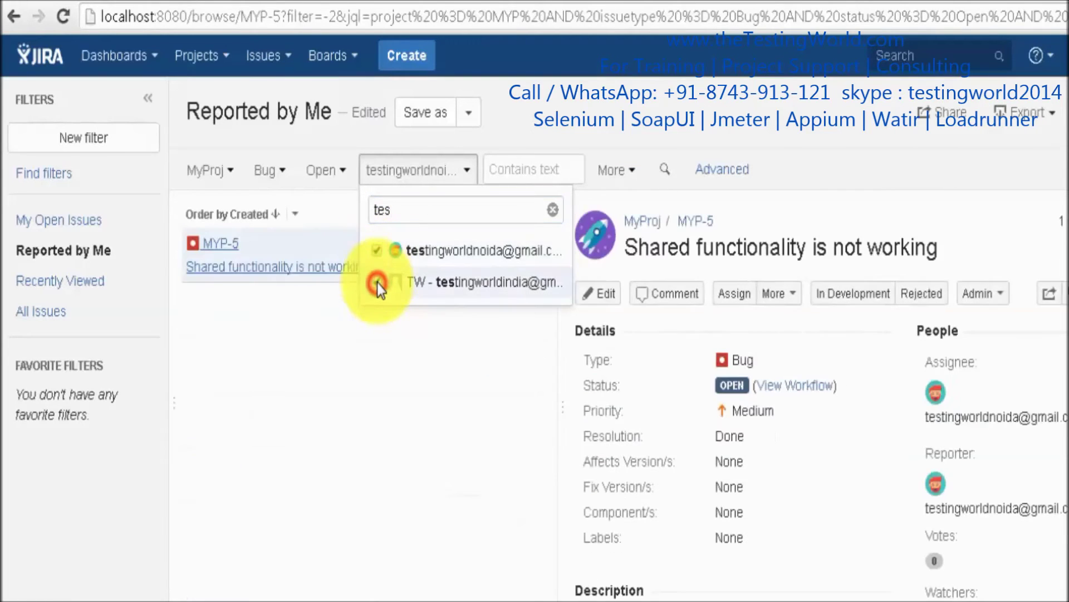
pyautogui.click(503, 375)
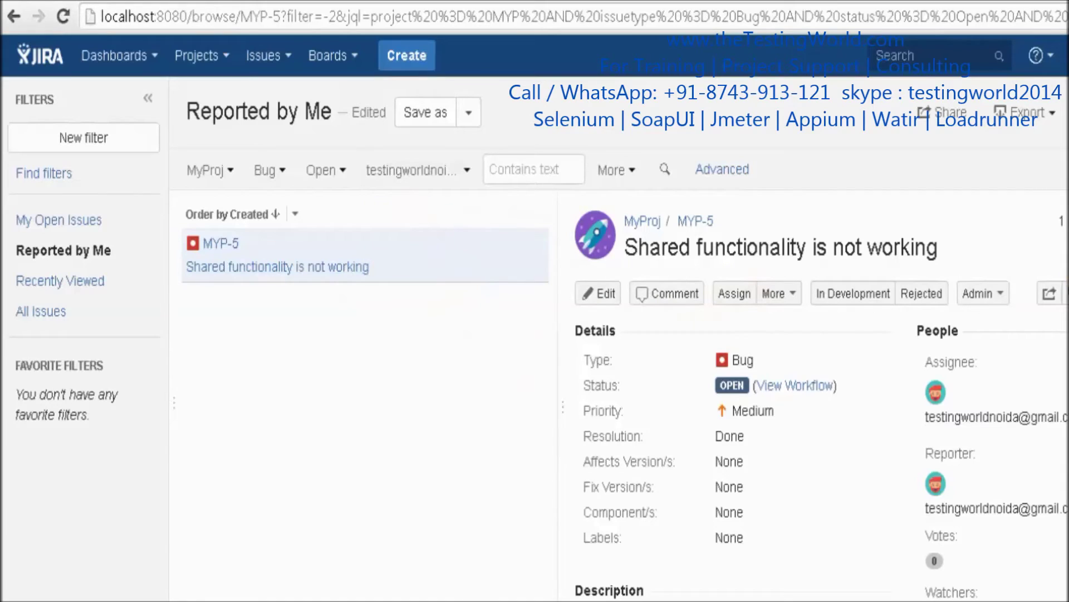
pyautogui.scroll(-1, 822, 401)
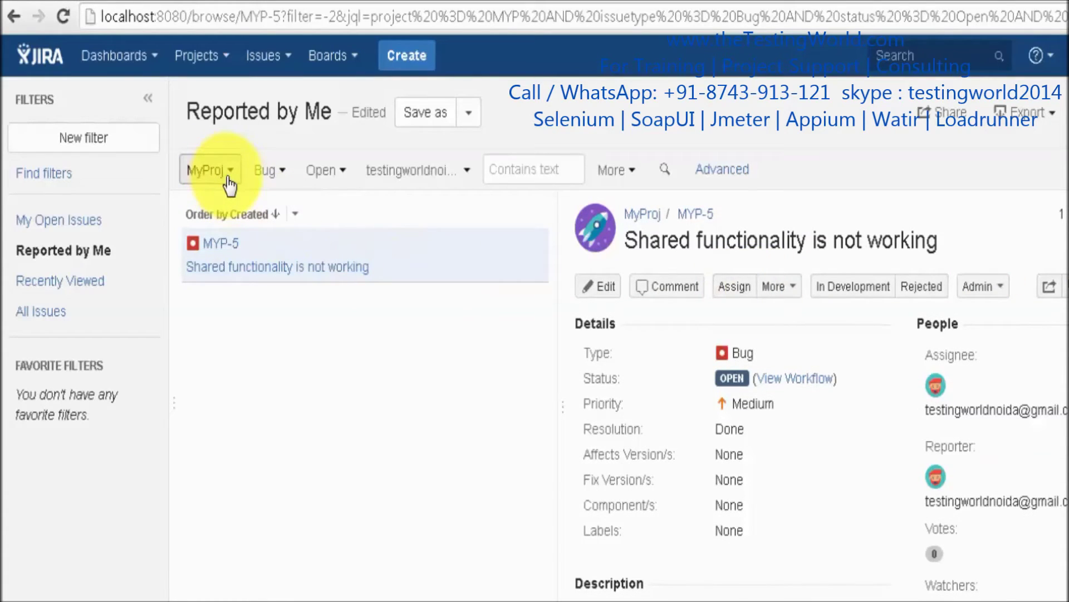
pyautogui.click(287, 175)
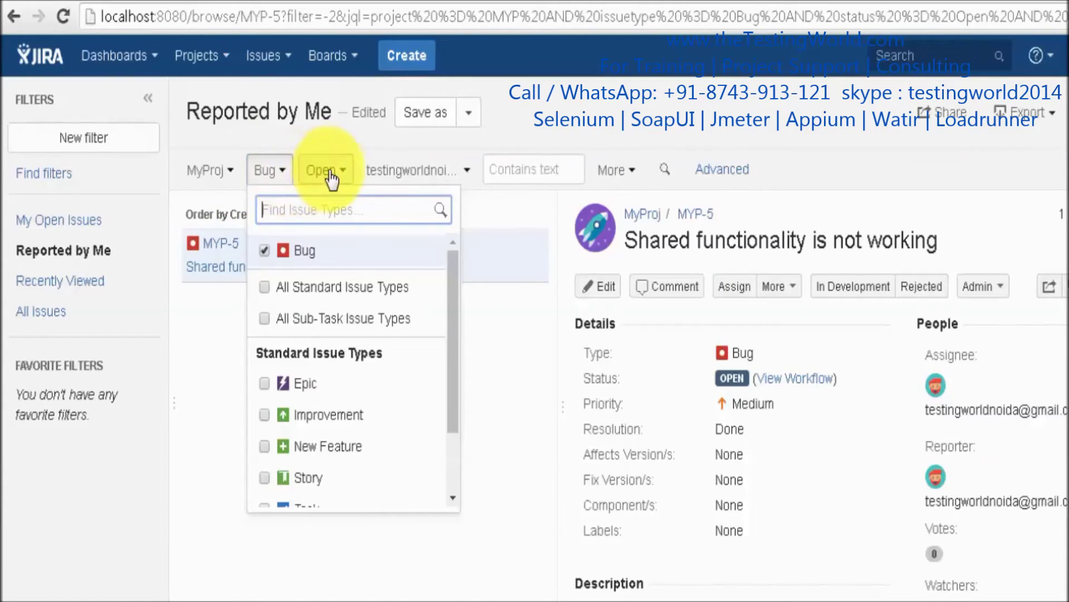
pyautogui.click(350, 177)
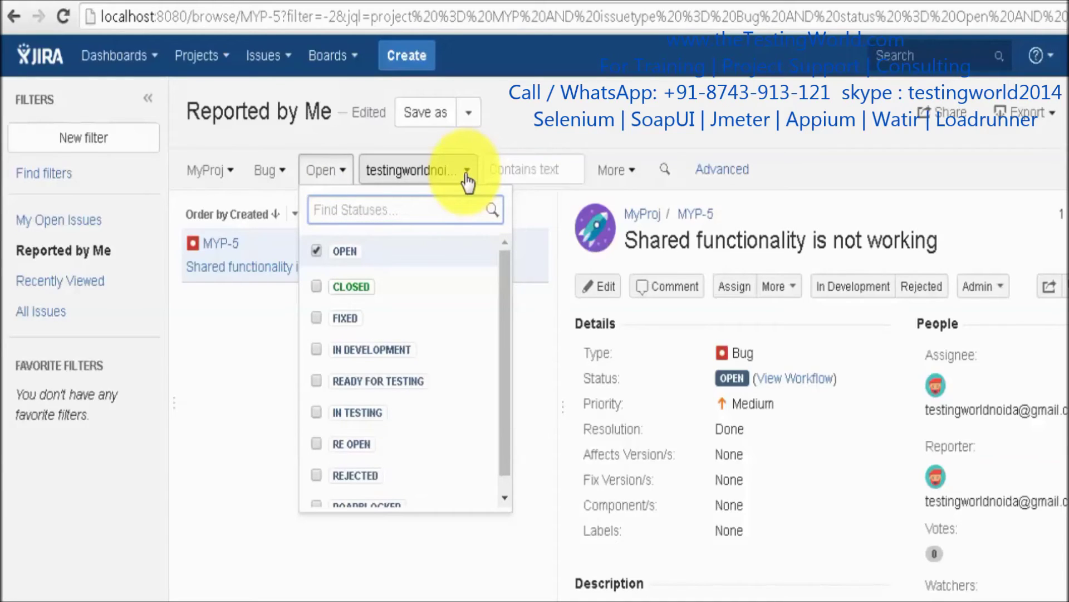
pyautogui.click(509, 210)
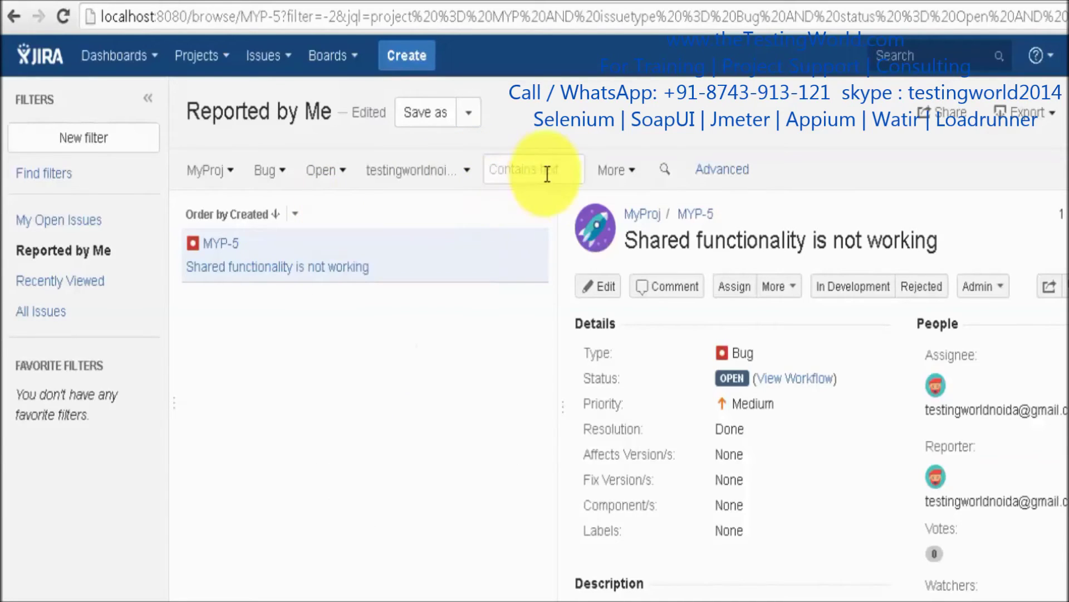
pyautogui.click(574, 168)
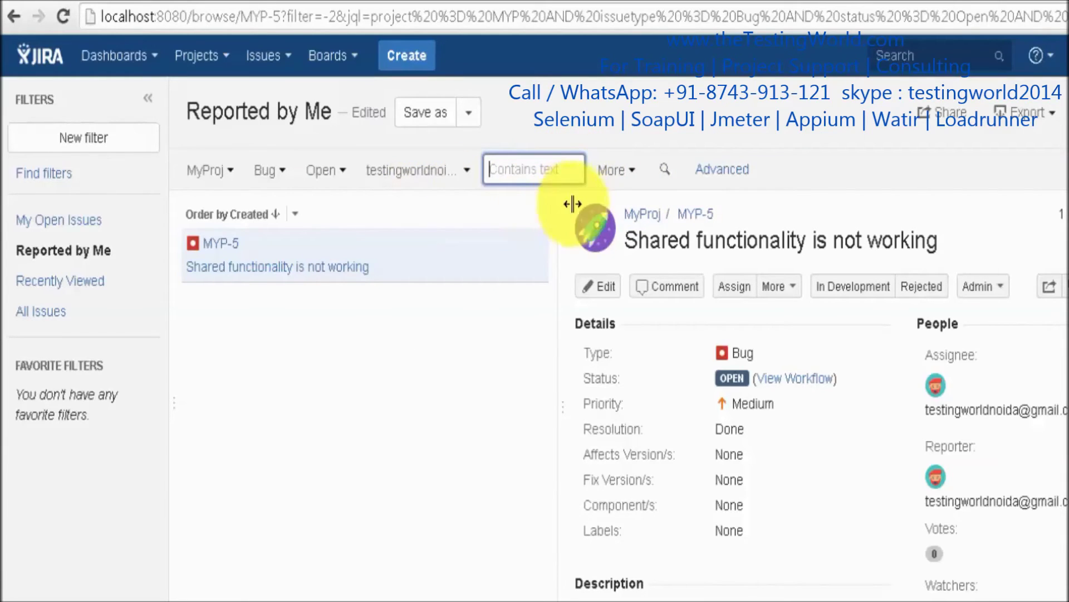
pyautogui.click(210, 170)
# Step: Untick MyProj in Project and Bug in Type, and clear the Status criterion
pyautogui.click(195, 254)
pyautogui.click(286, 168)
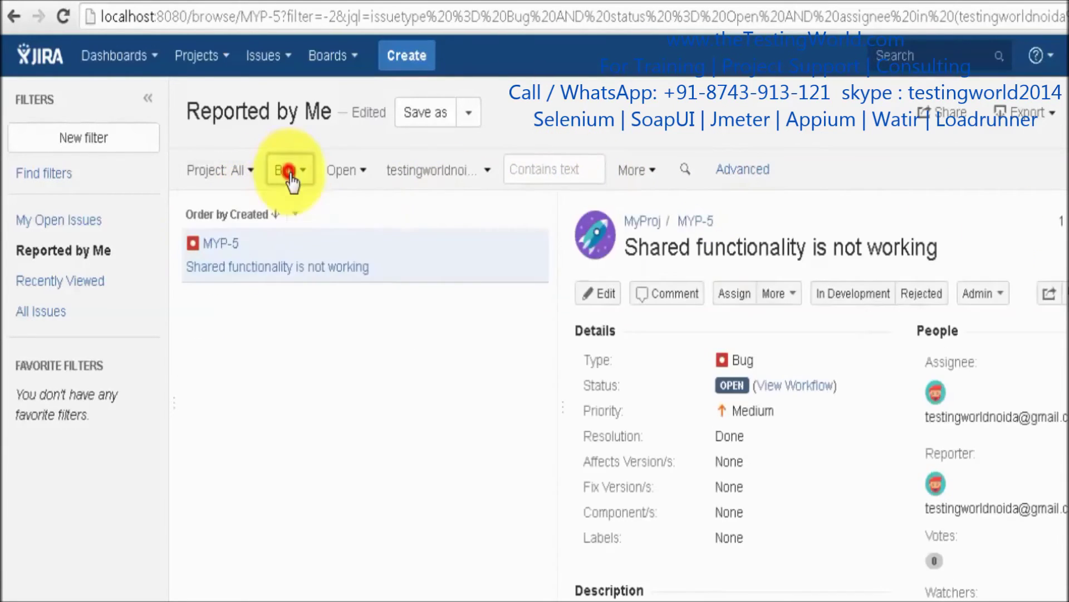
pyautogui.click(285, 250)
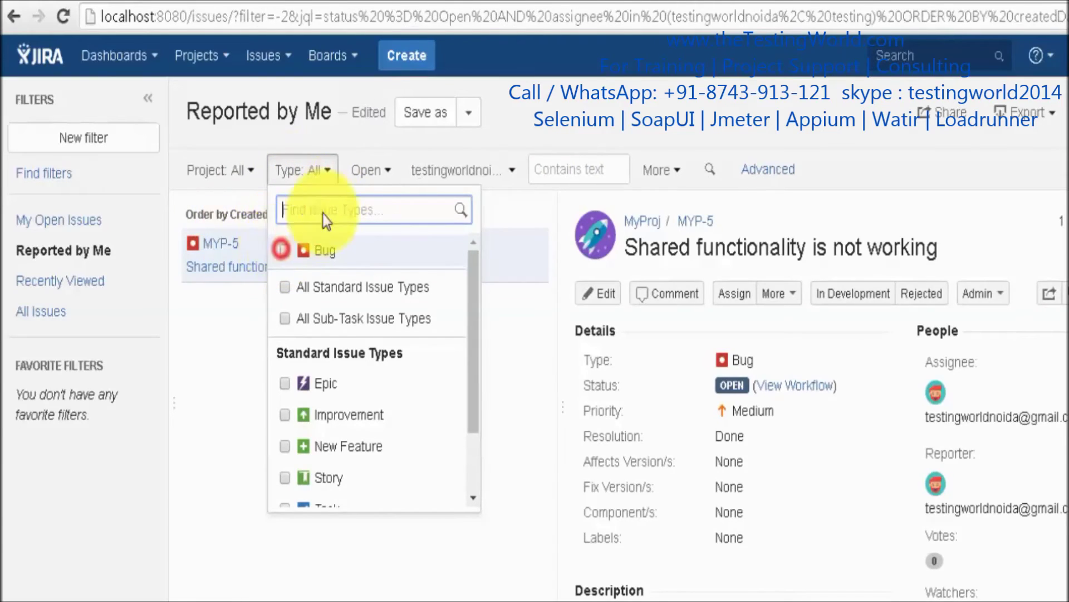
pyautogui.click(363, 169)
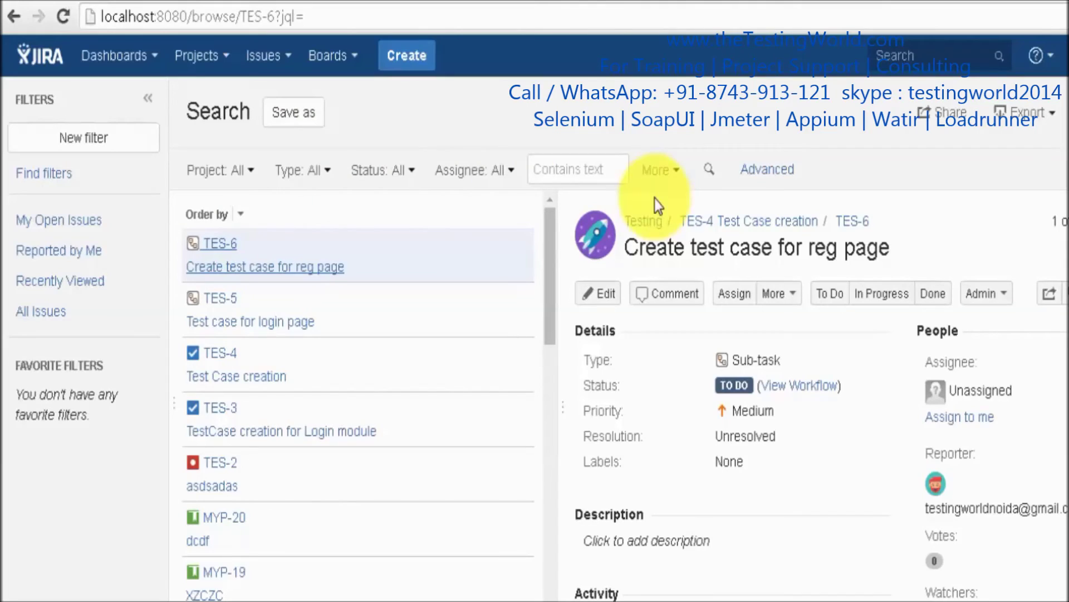
pyautogui.click(614, 169)
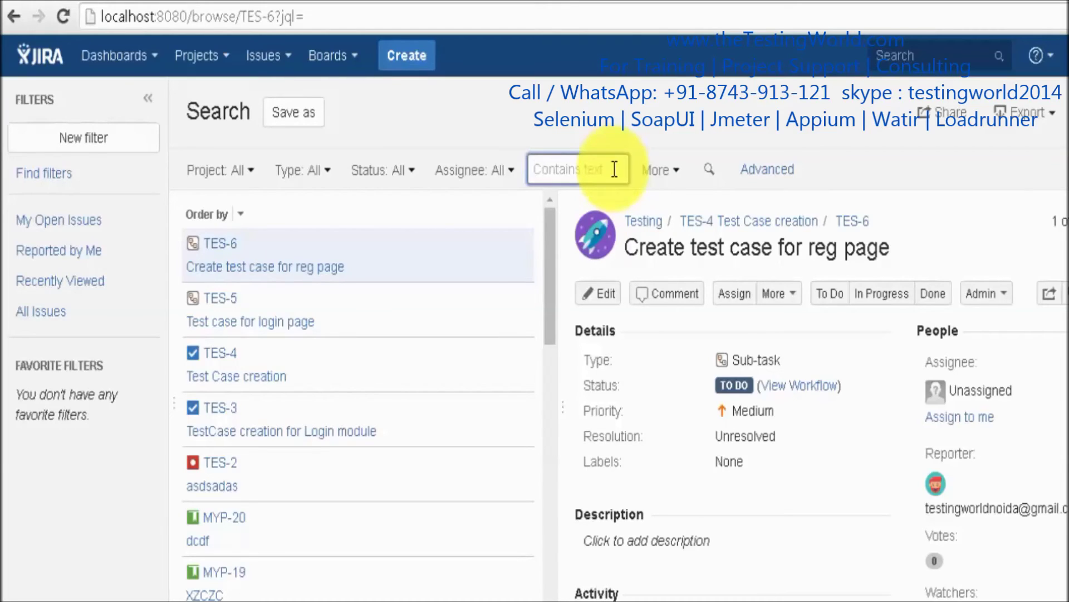
# Step: Search issues for 'login' and review results TES-5, MYP-1, MYP-3 and MYP-5
pyautogui.write('login')
pyautogui.click(711, 173)
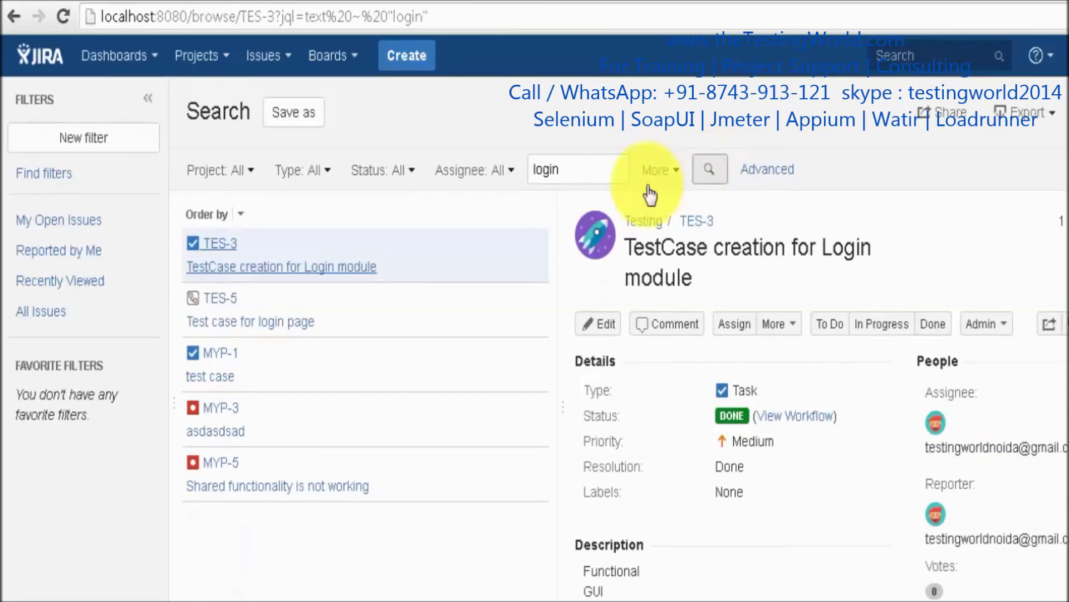
pyautogui.click(473, 304)
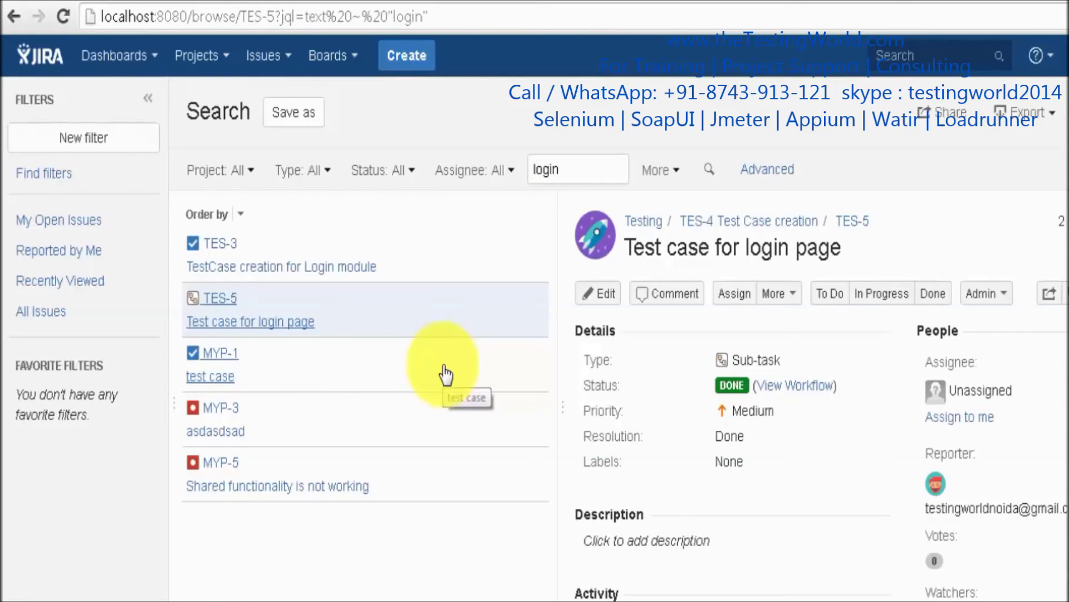
pyautogui.click(443, 379)
pyautogui.click(441, 436)
pyautogui.click(445, 479)
pyautogui.click(660, 170)
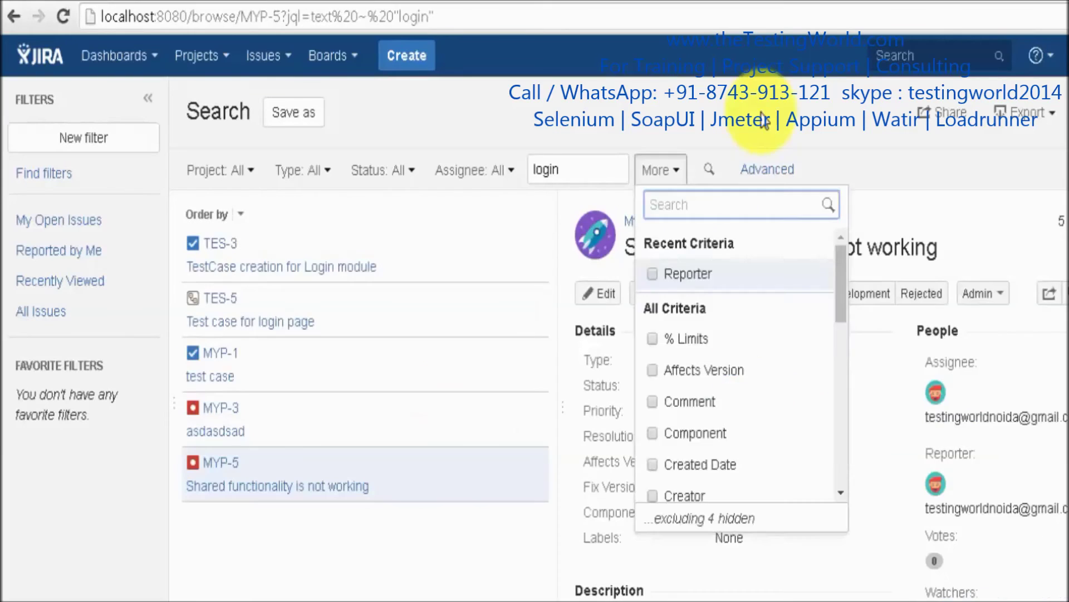
# Step: Add Priority from the More criteria list to the login search
pyautogui.click(765, 119)
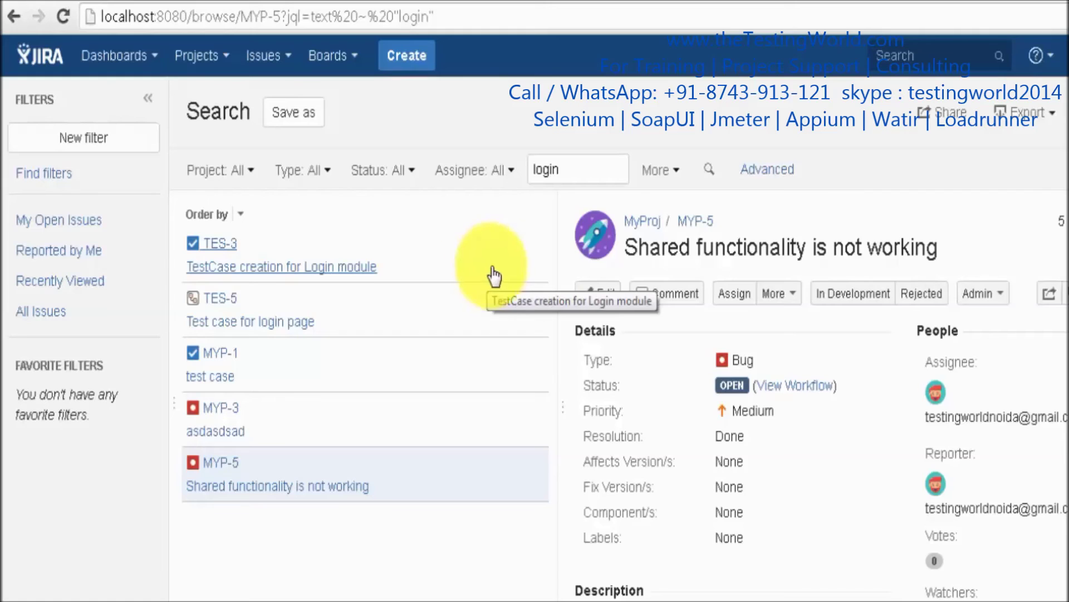
pyautogui.click(677, 172)
pyautogui.moveTo(844, 282); pyautogui.dragTo(860, 406)
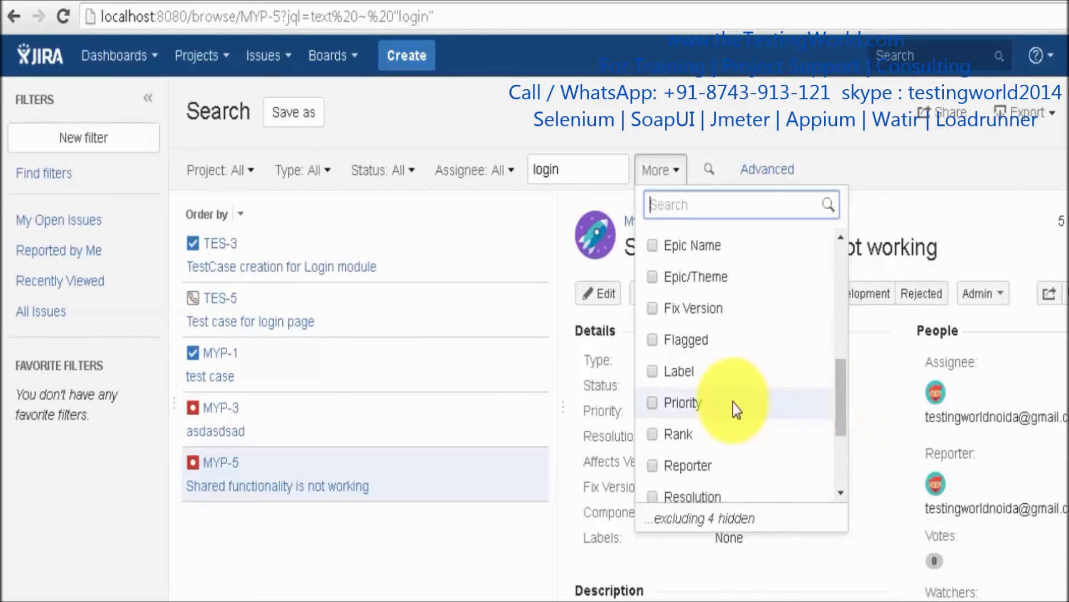
pyautogui.click(651, 407)
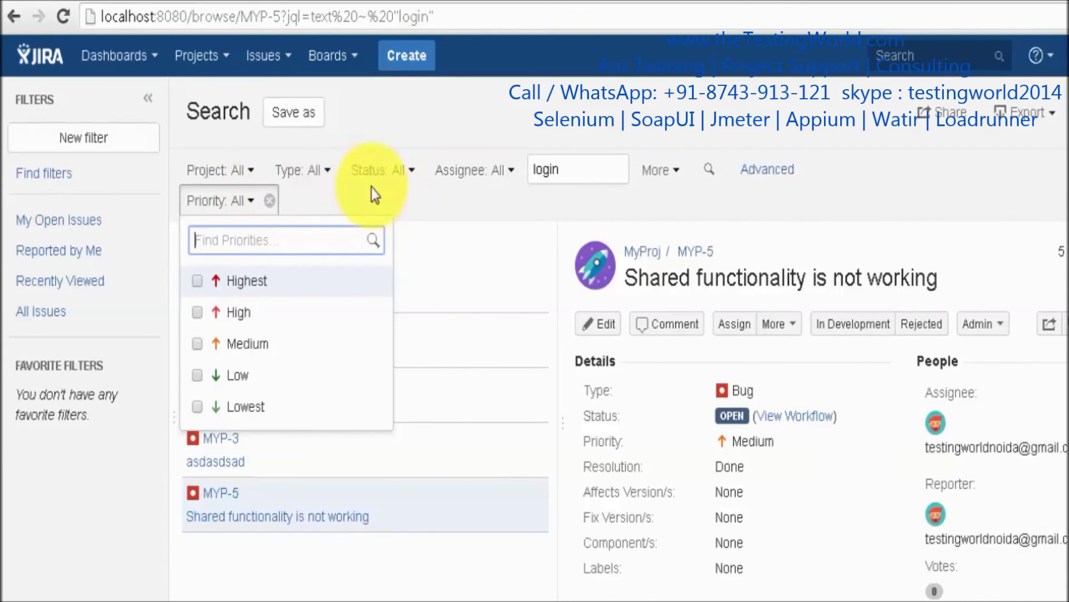
# Step: Filter Priority to High, leaving MYP-1 and MYP-3, and view MYP-3 'asdasdsad'
pyautogui.click(197, 313)
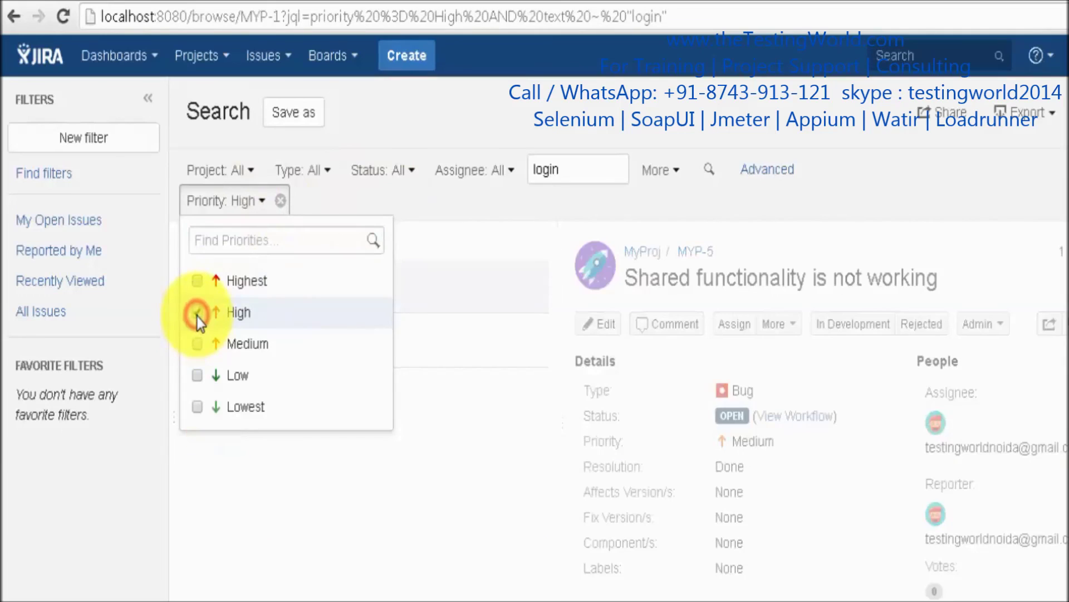
pyautogui.click(549, 423)
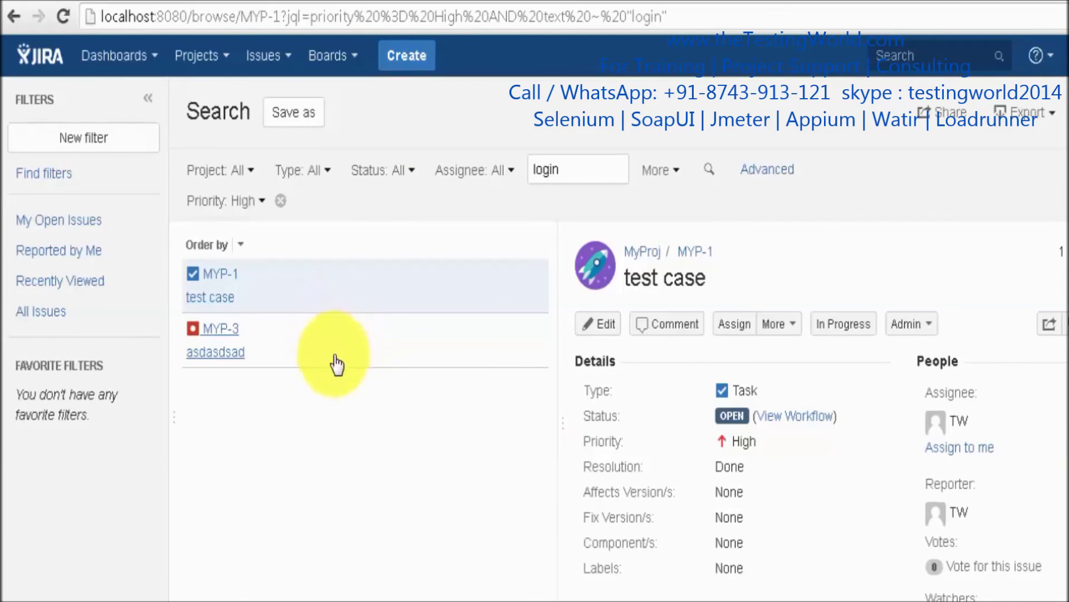
pyautogui.click(504, 347)
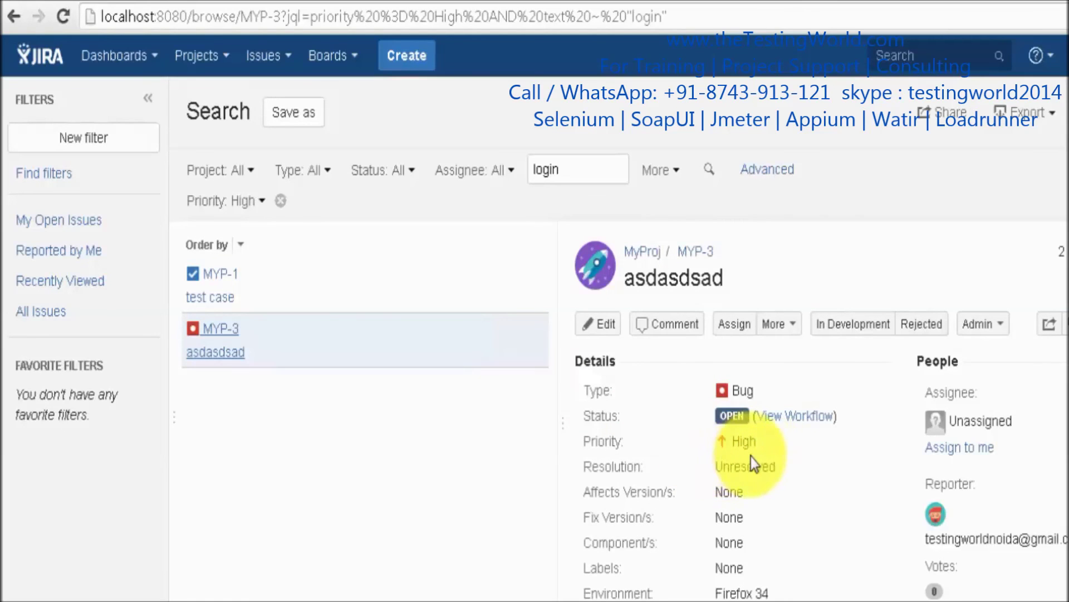